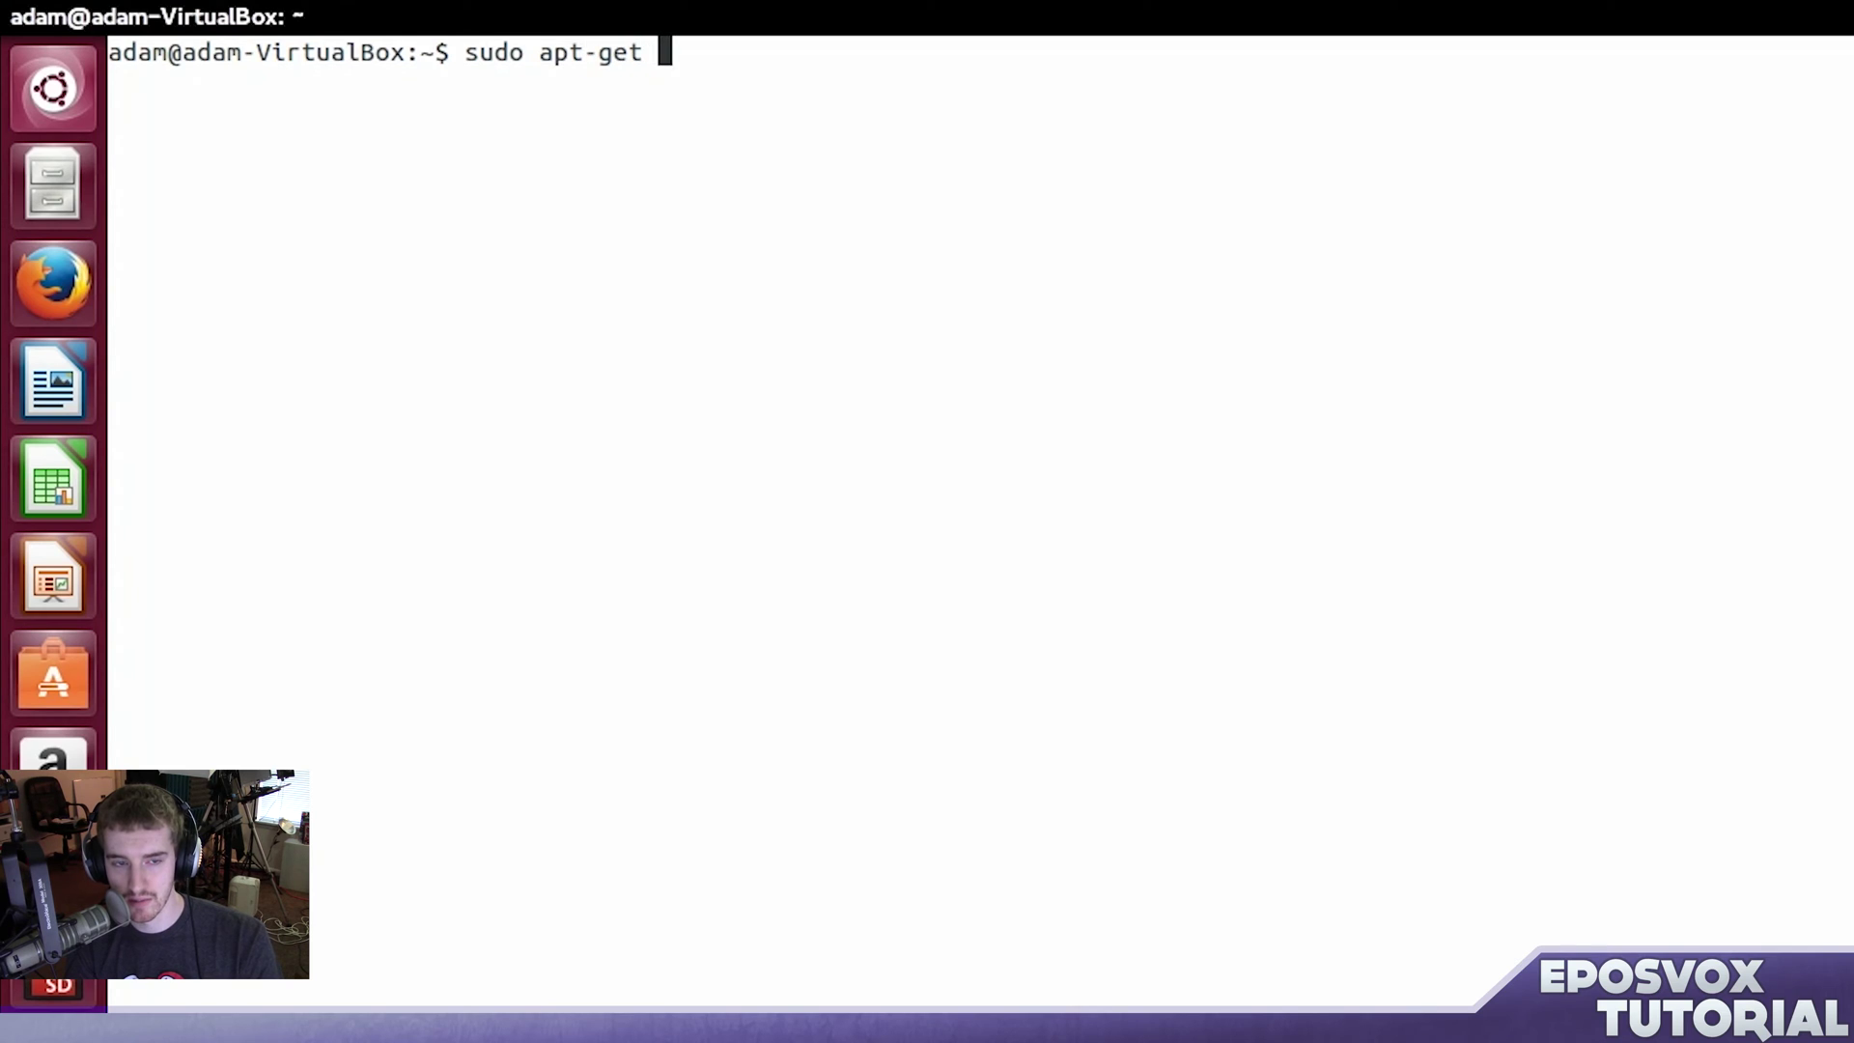
pyautogui.write('upad')
# - Run 'sudo apt-get update' with the sudo password to refresh the package lists
pyautogui.press('BackSpace')
pyautogui.press('BackSpace')
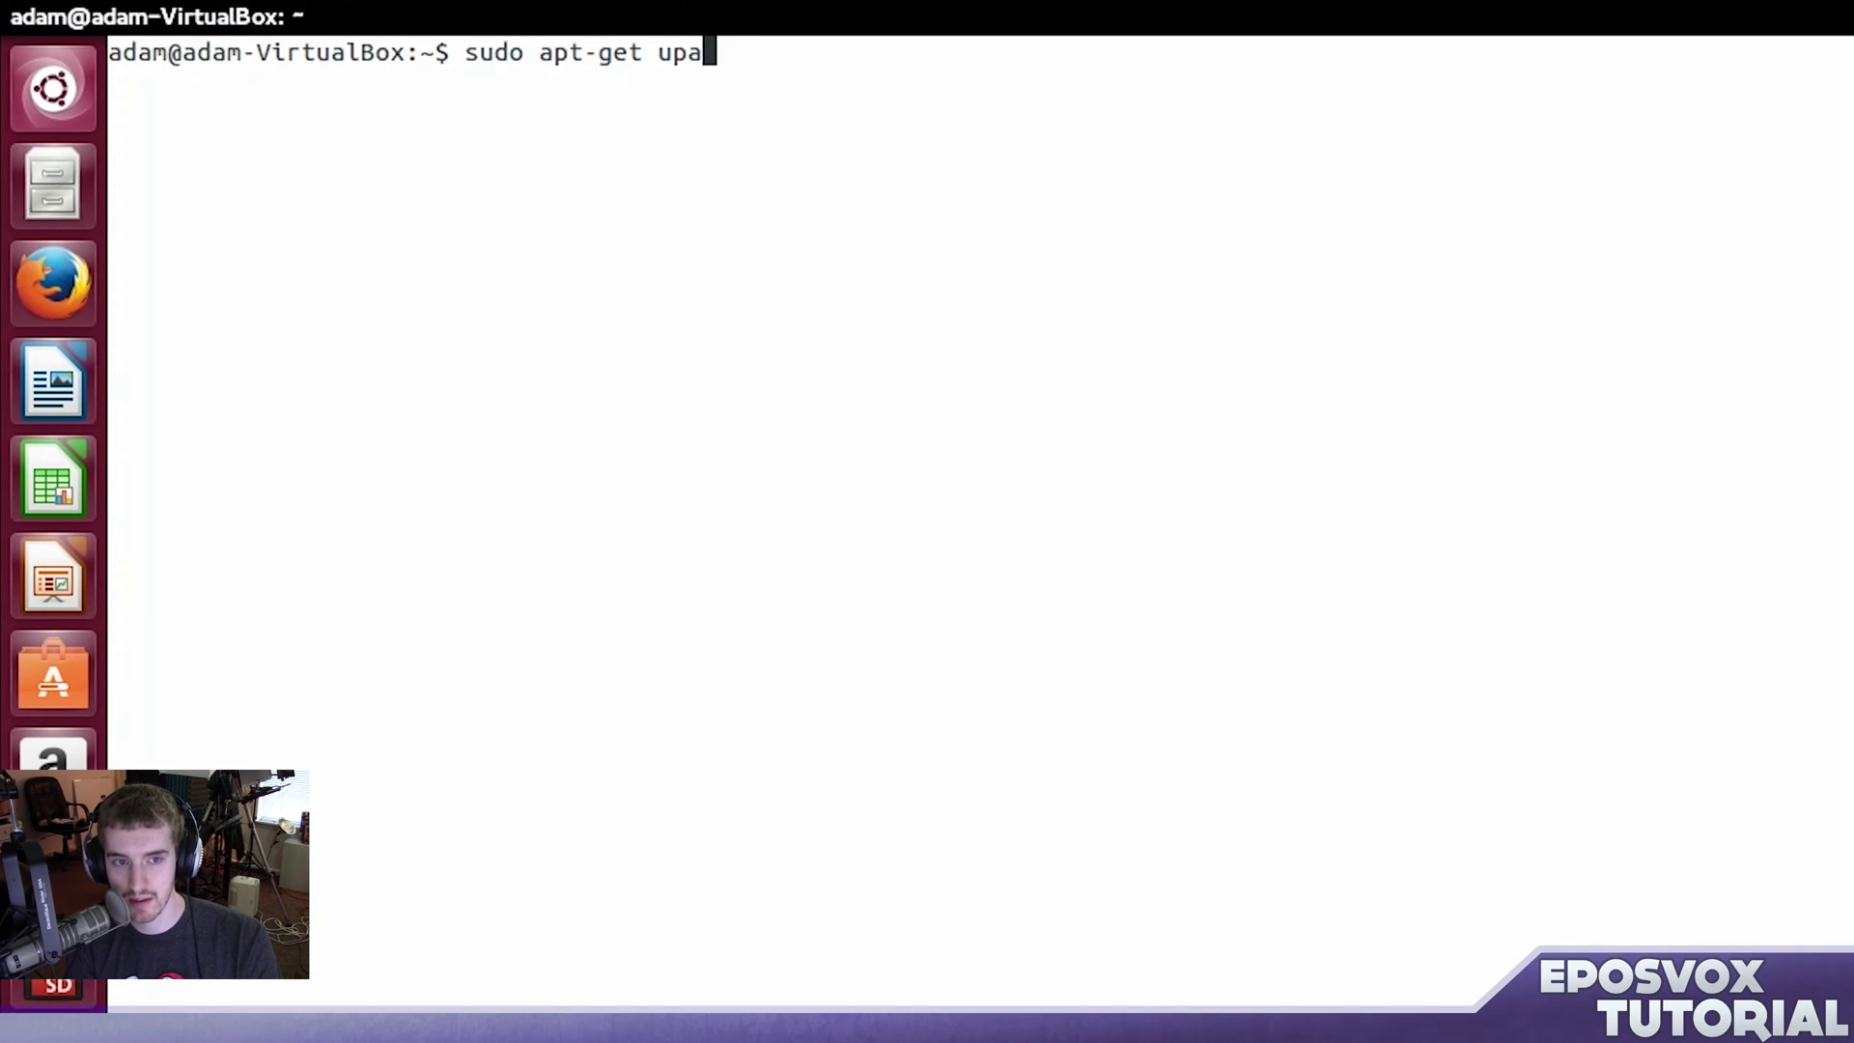
pyautogui.write('date')
pyautogui.press('Return')
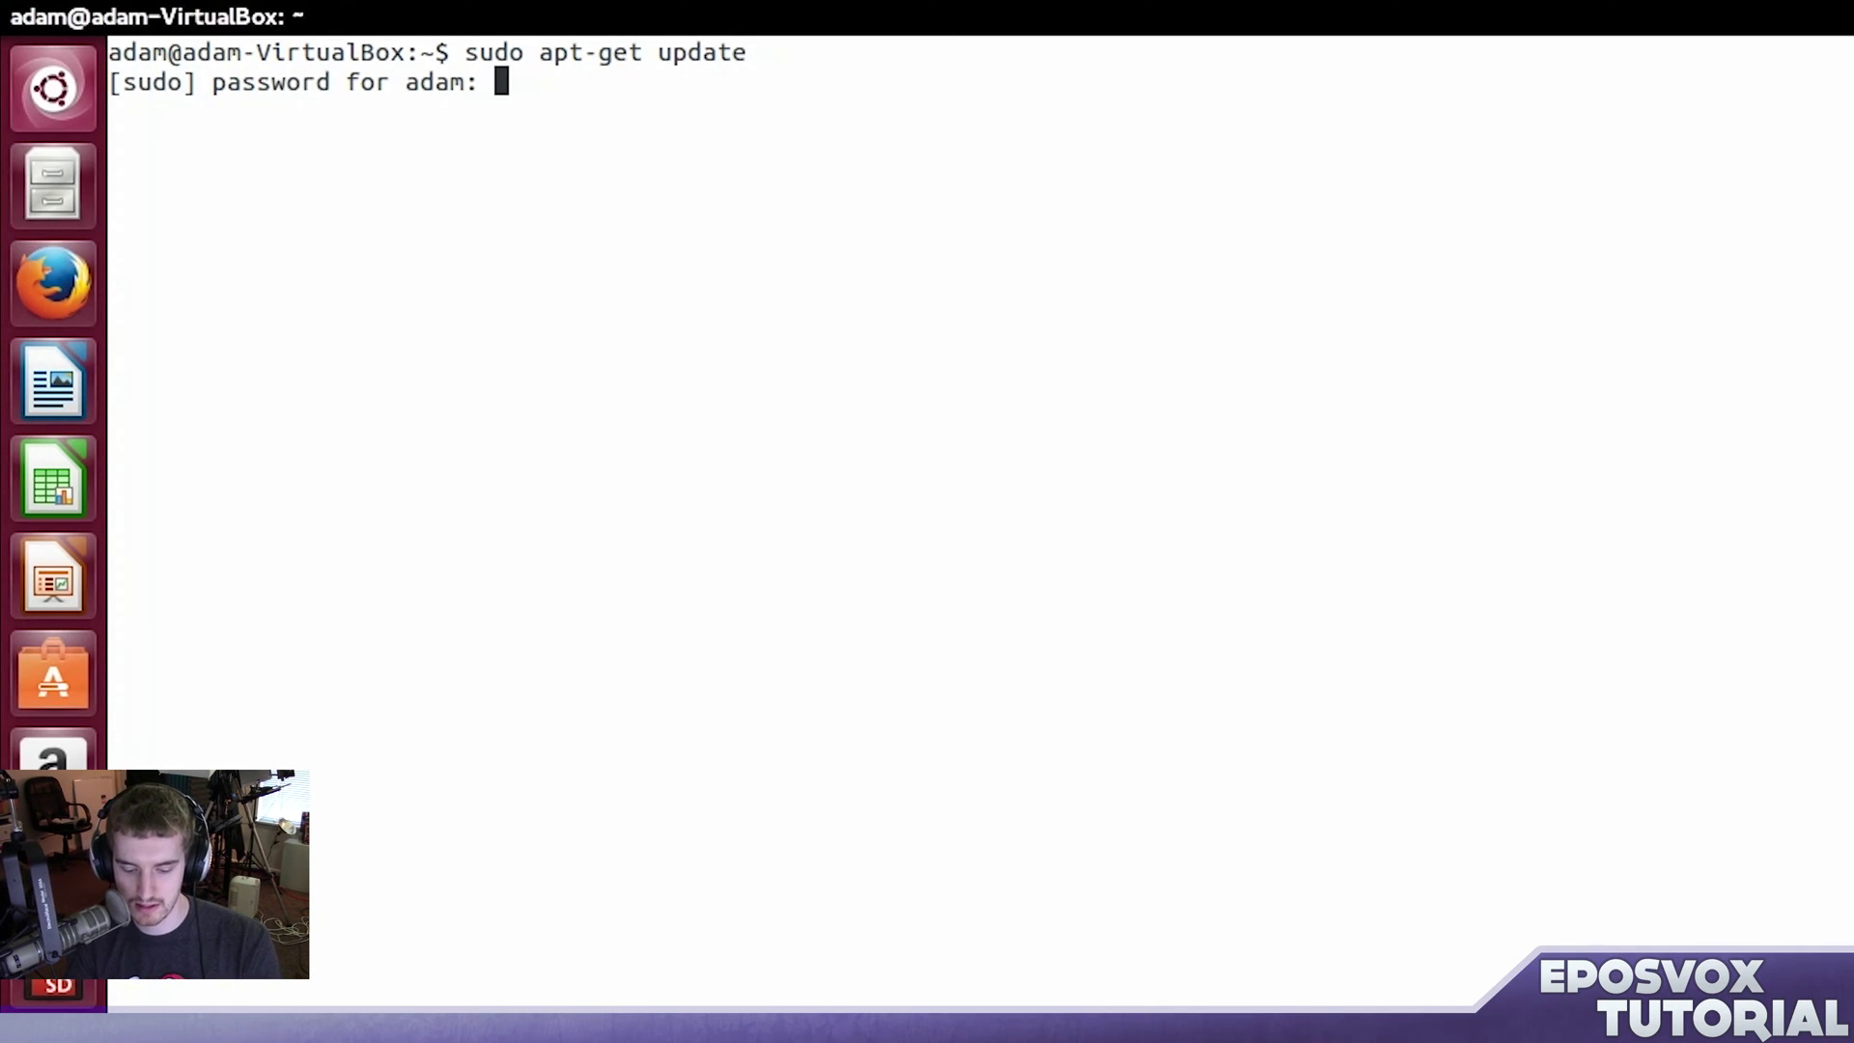
pyautogui.write('password')
pyautogui.press('Return')
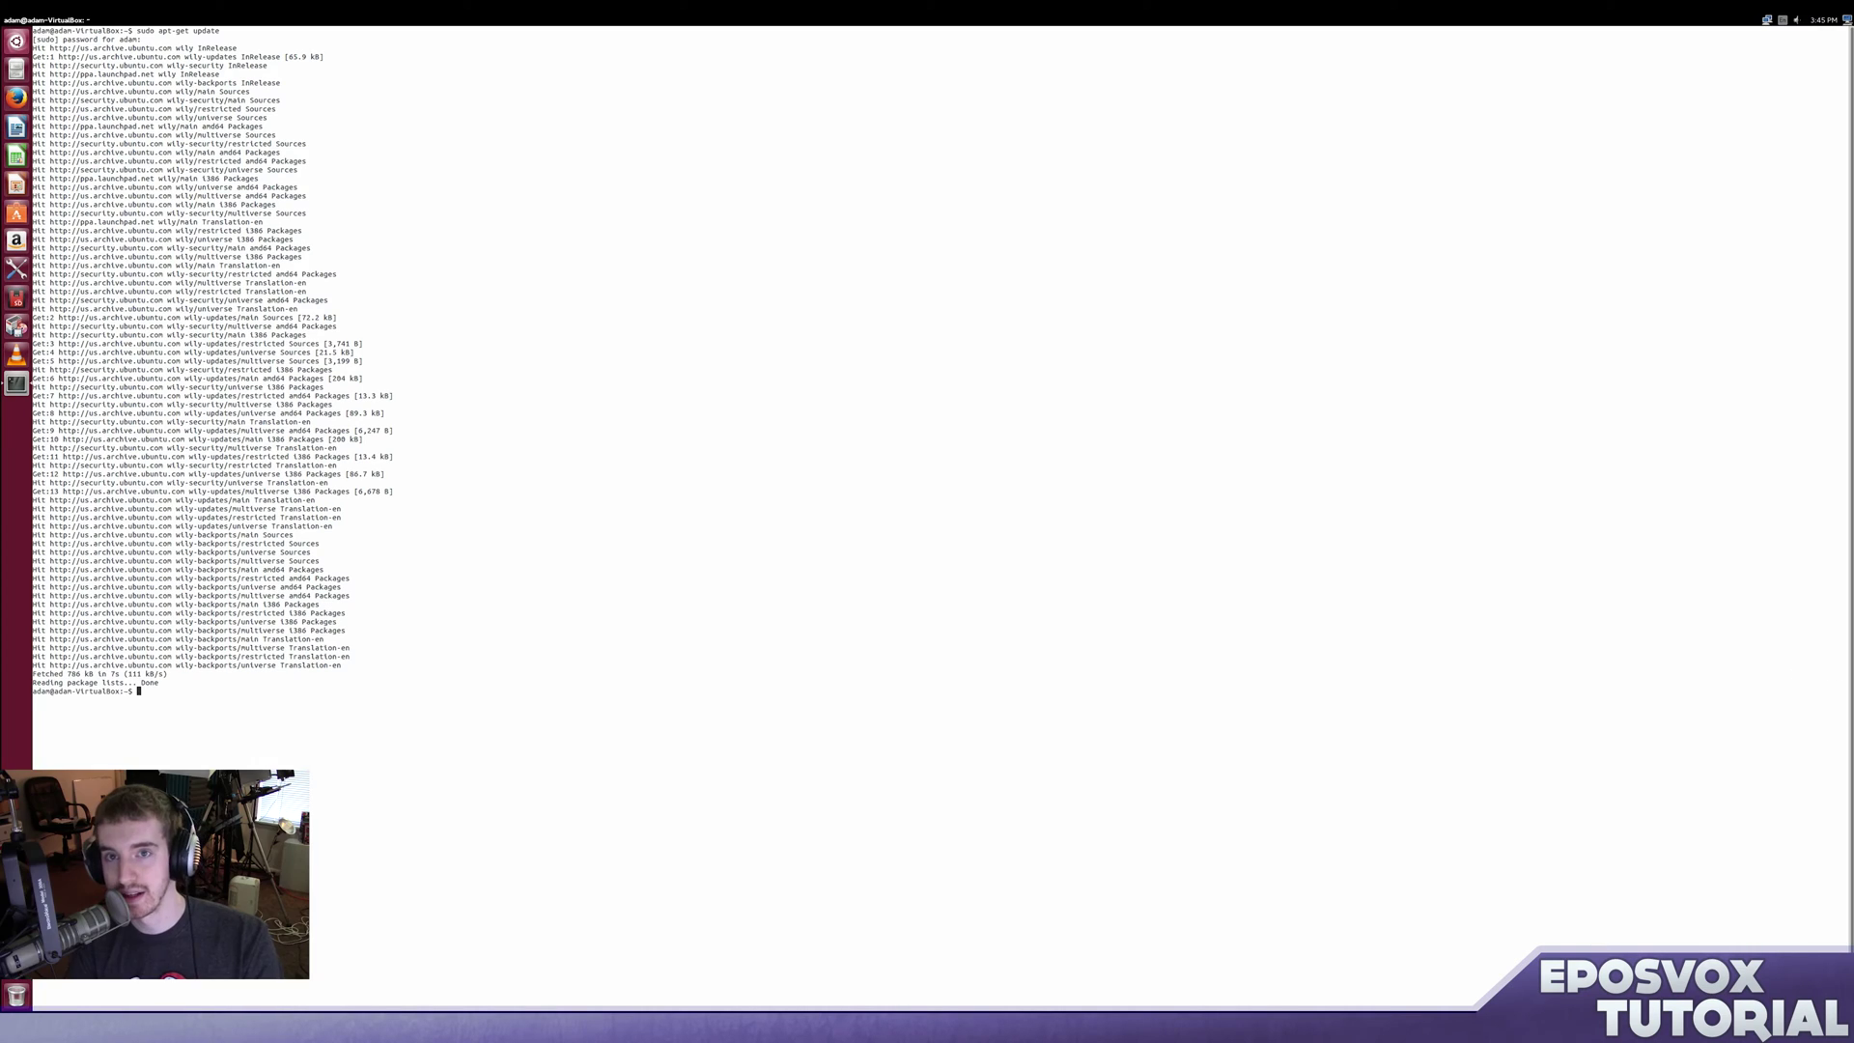
pyautogui.write('sudo apt-get in')
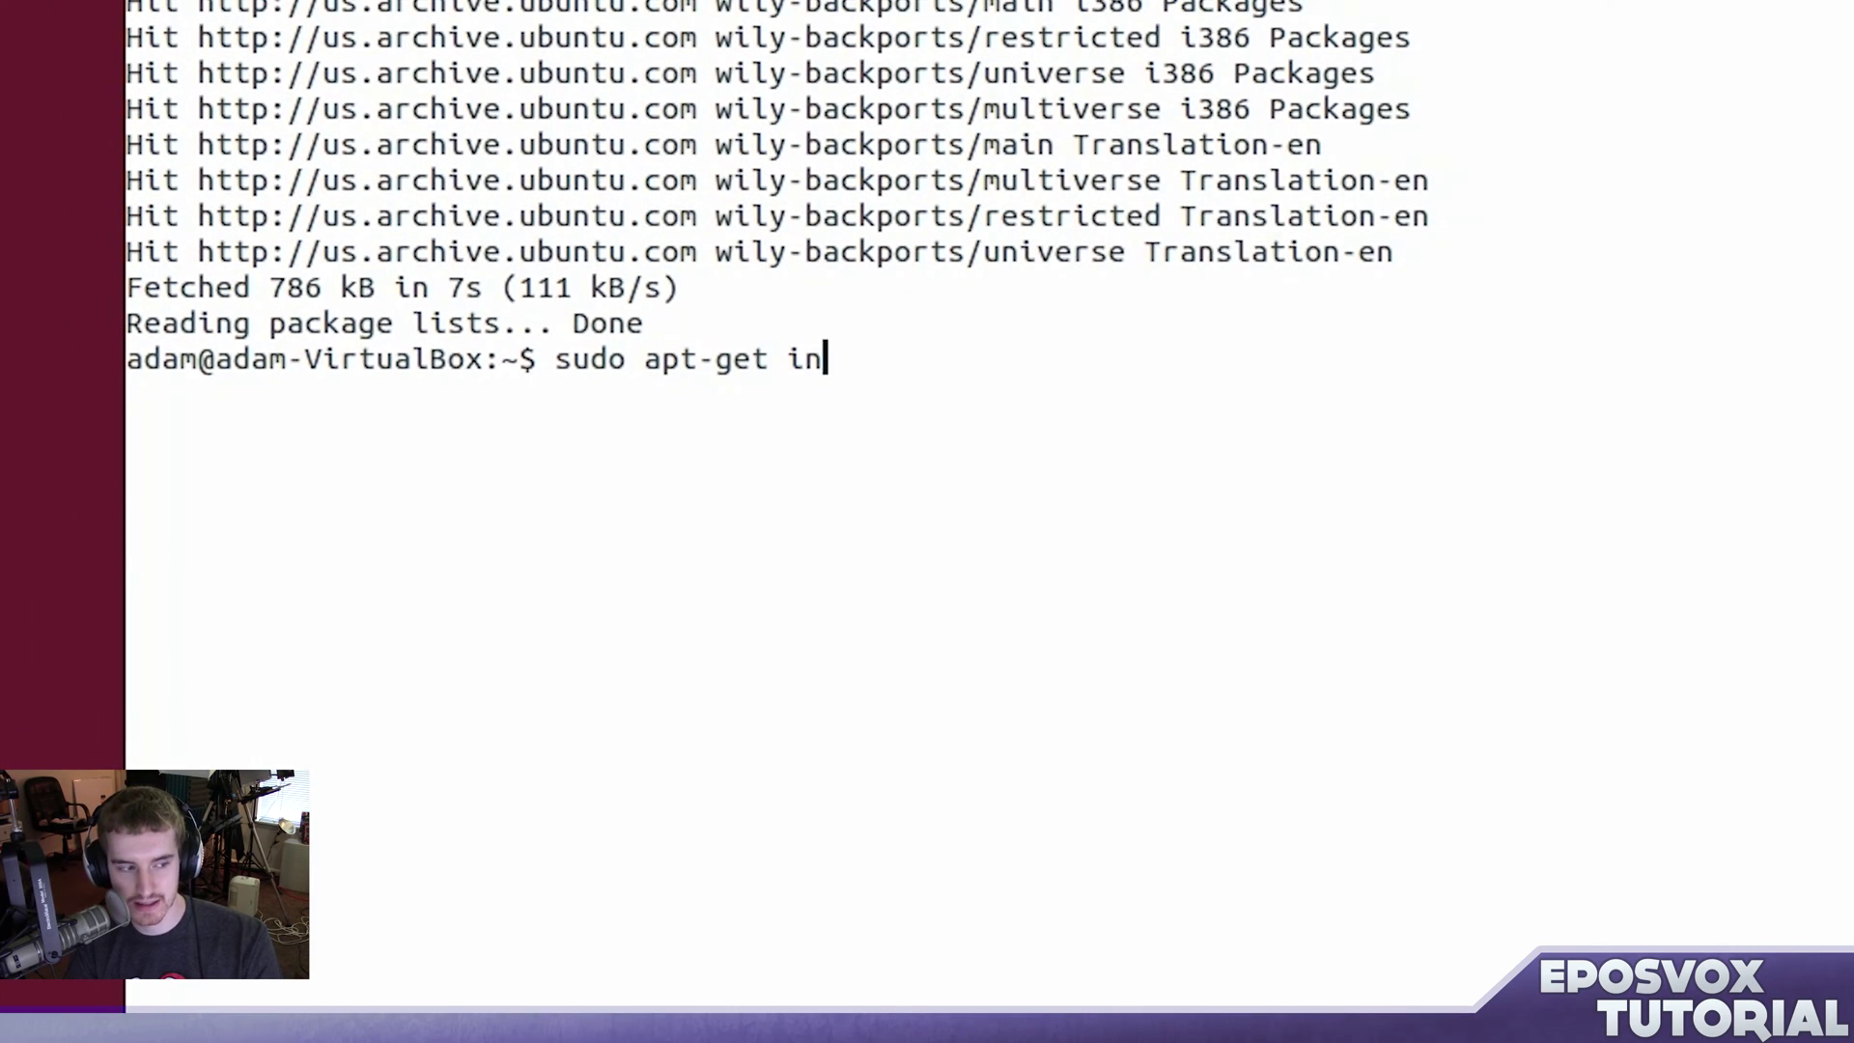
pyautogui.write('stall ubu')
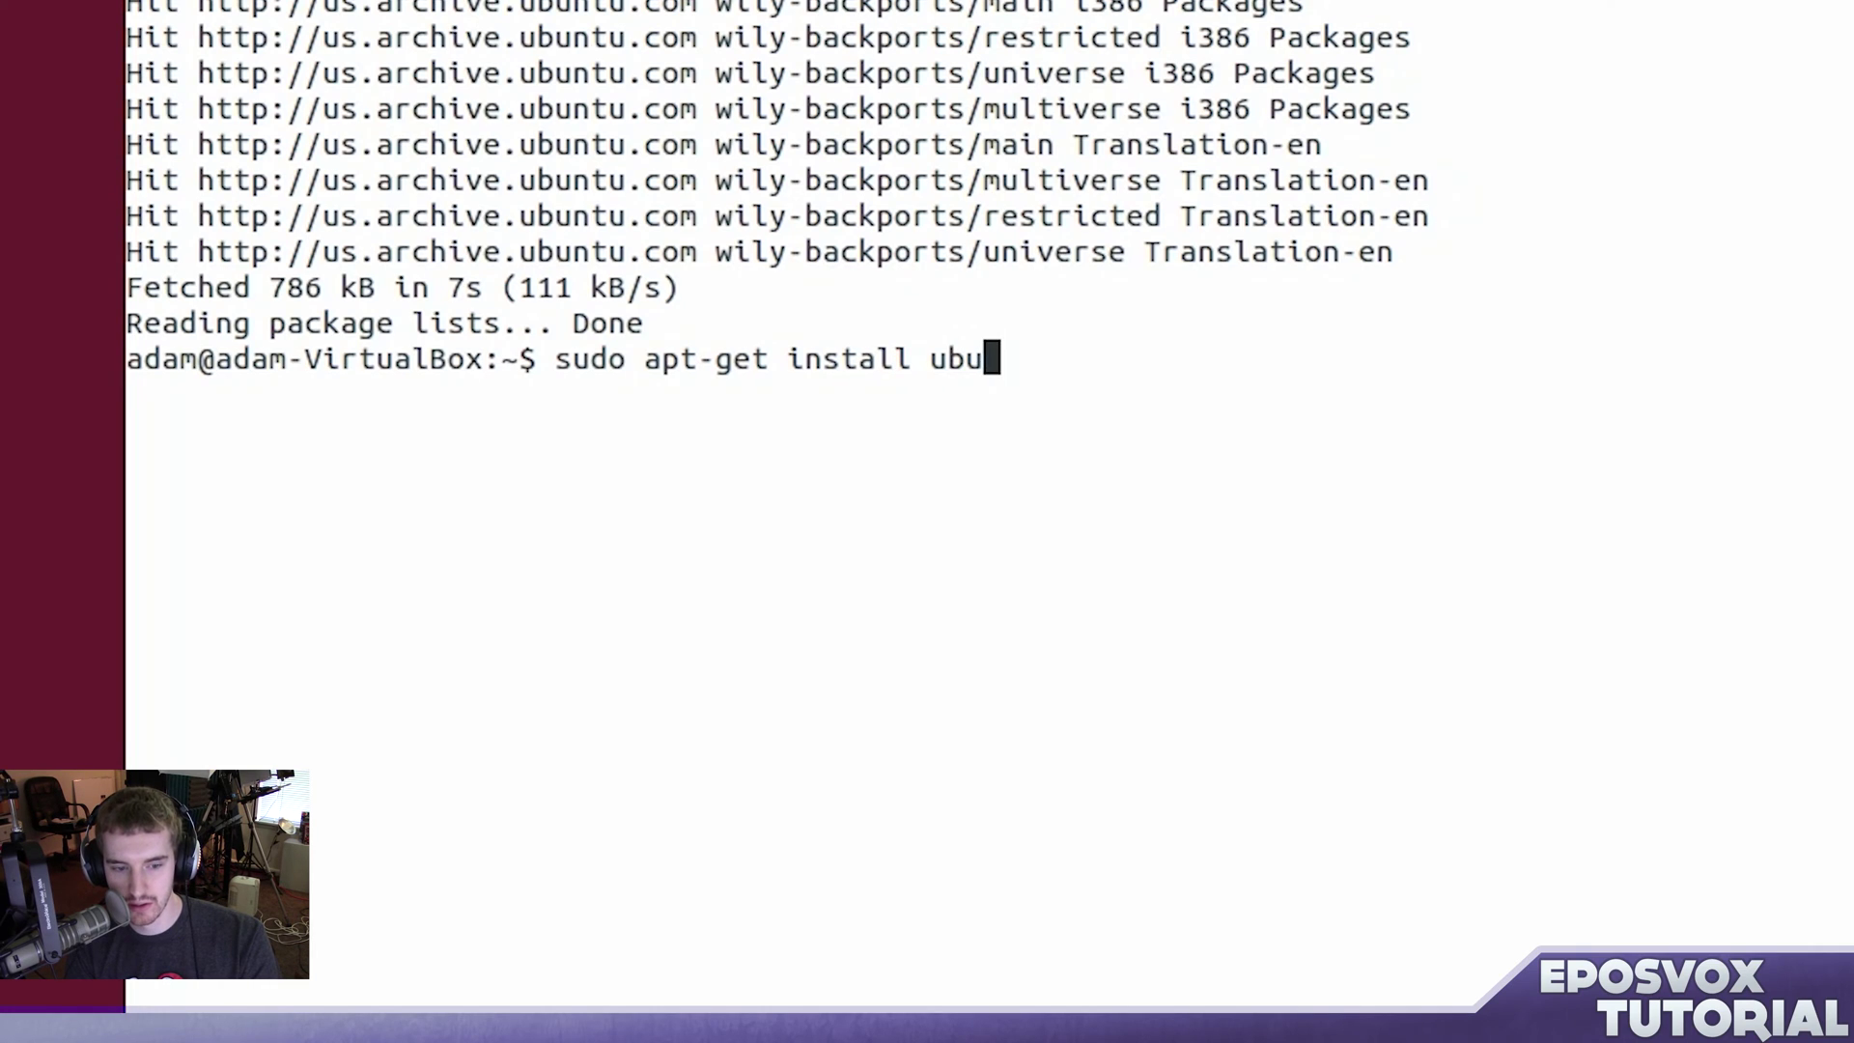
pyautogui.write('ntu-gno')
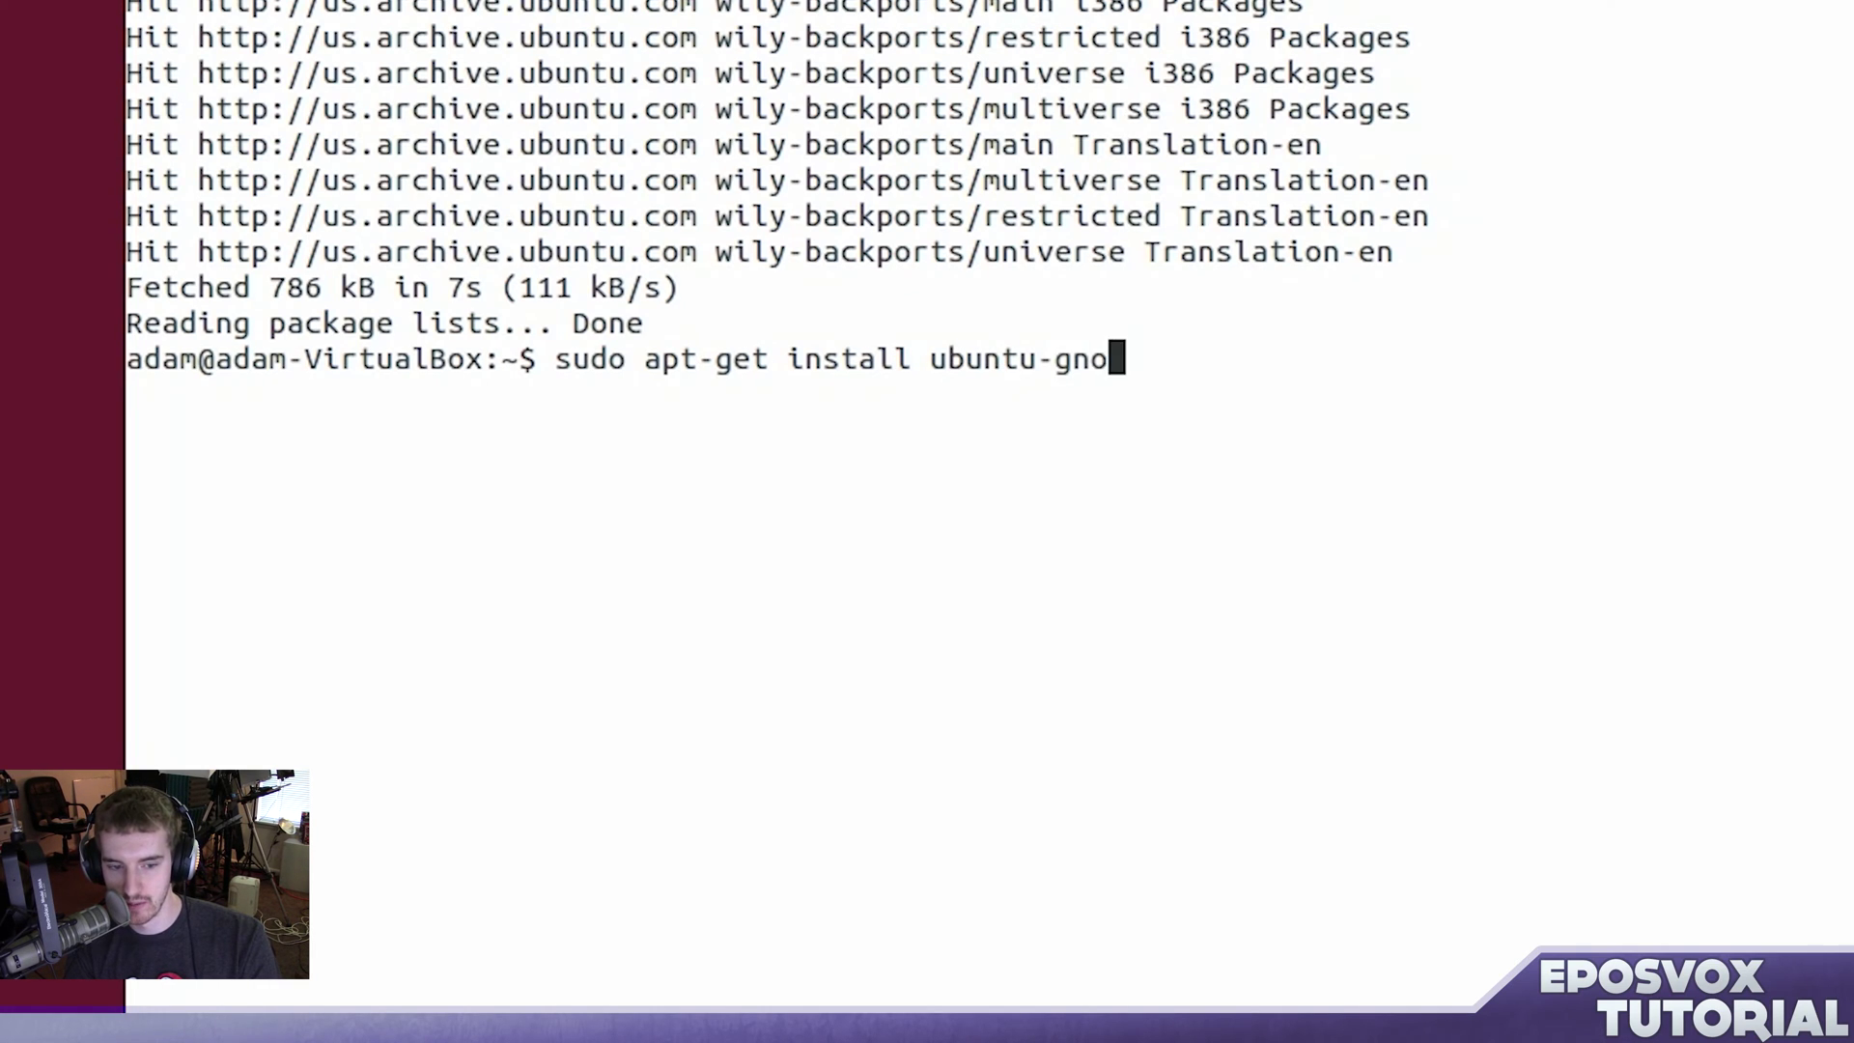
pyautogui.write('me-desktop')
# - Run 'sudo apt-get install ubuntu-gnome-desktop', which reports it is already the newest version
pyautogui.press('Return')
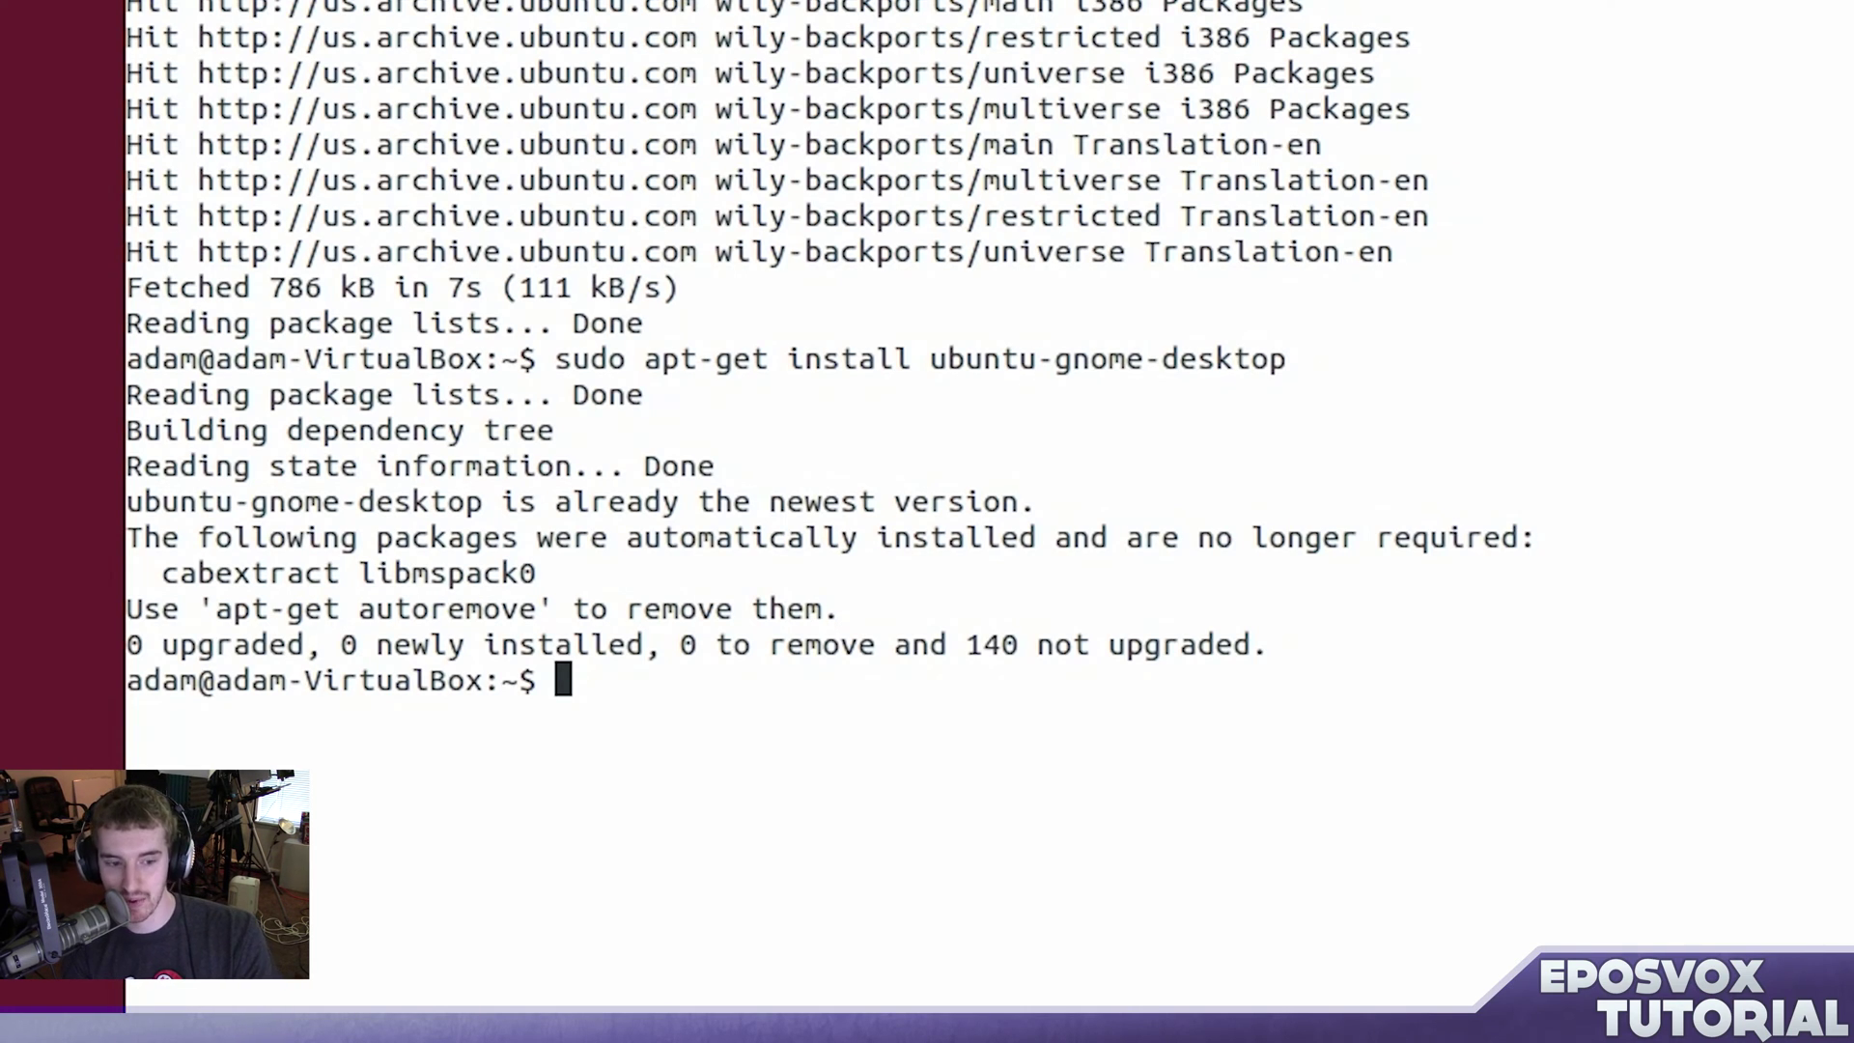
pyautogui.write('sudo ')
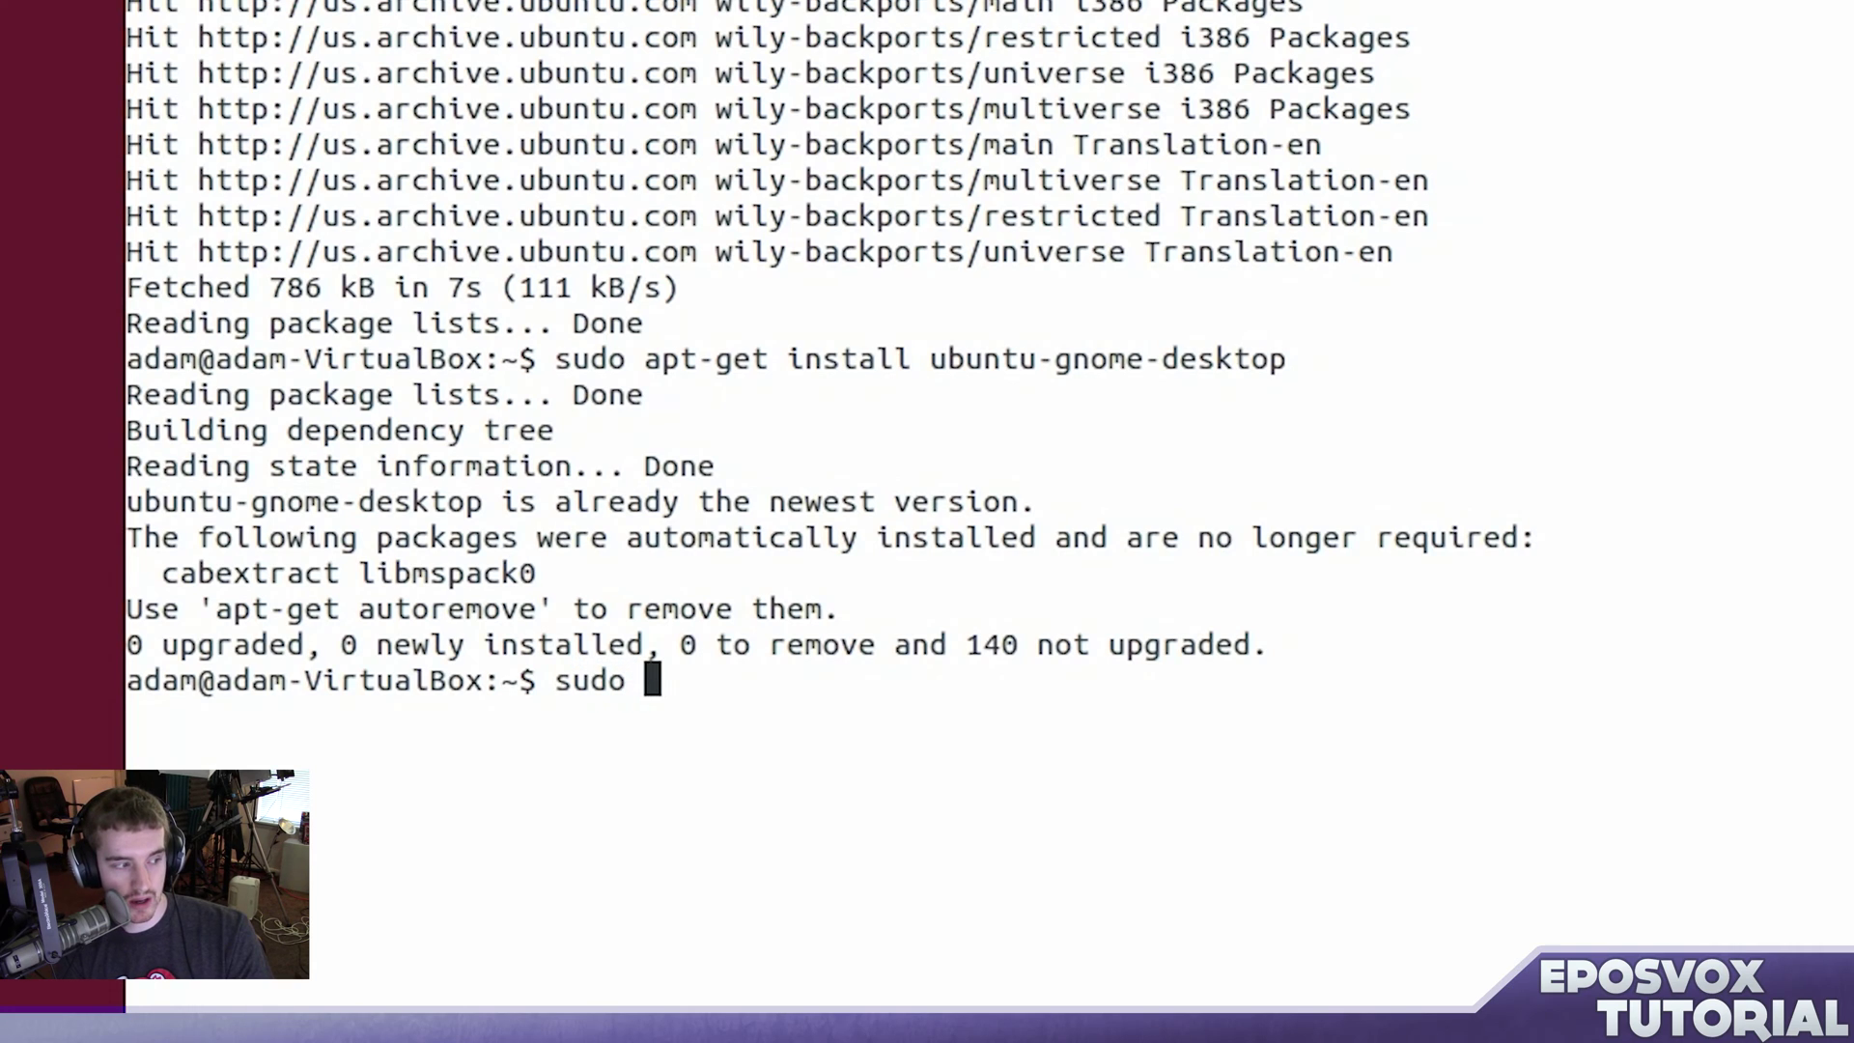
pyautogui.write('service d')
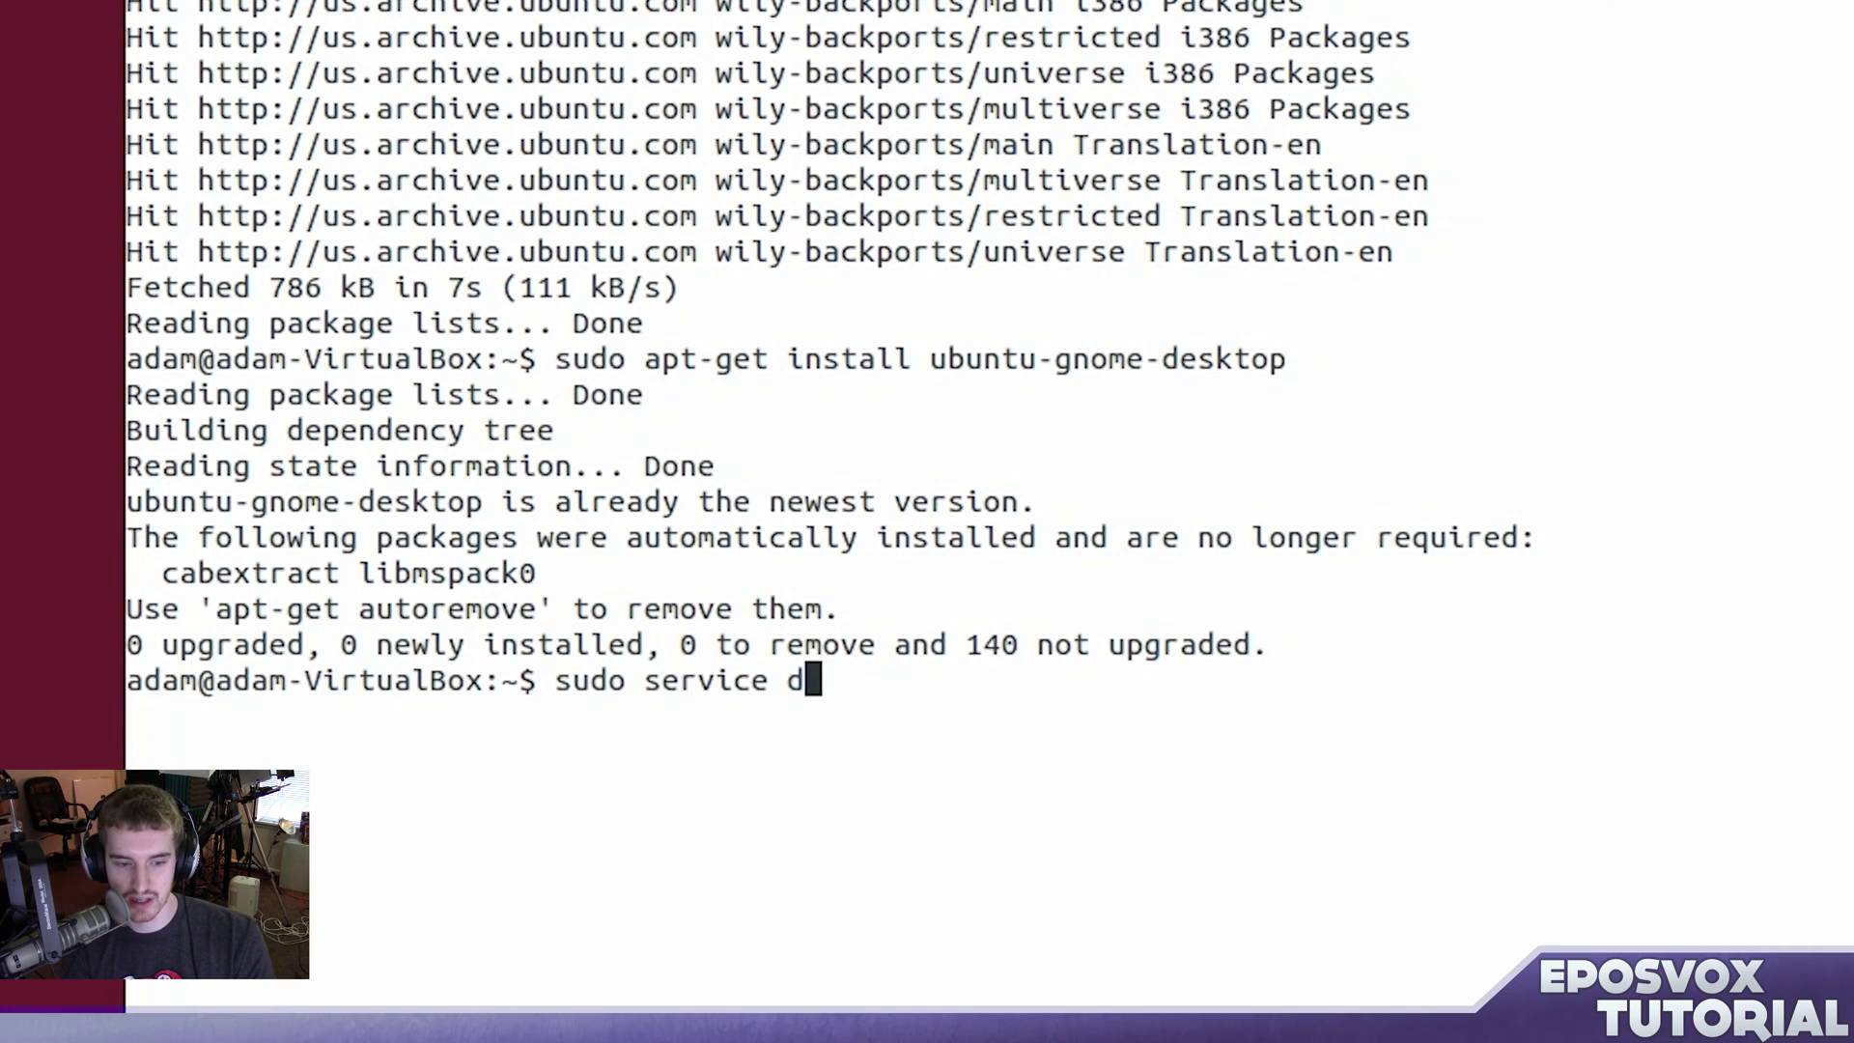
pyautogui.write('dm rest')
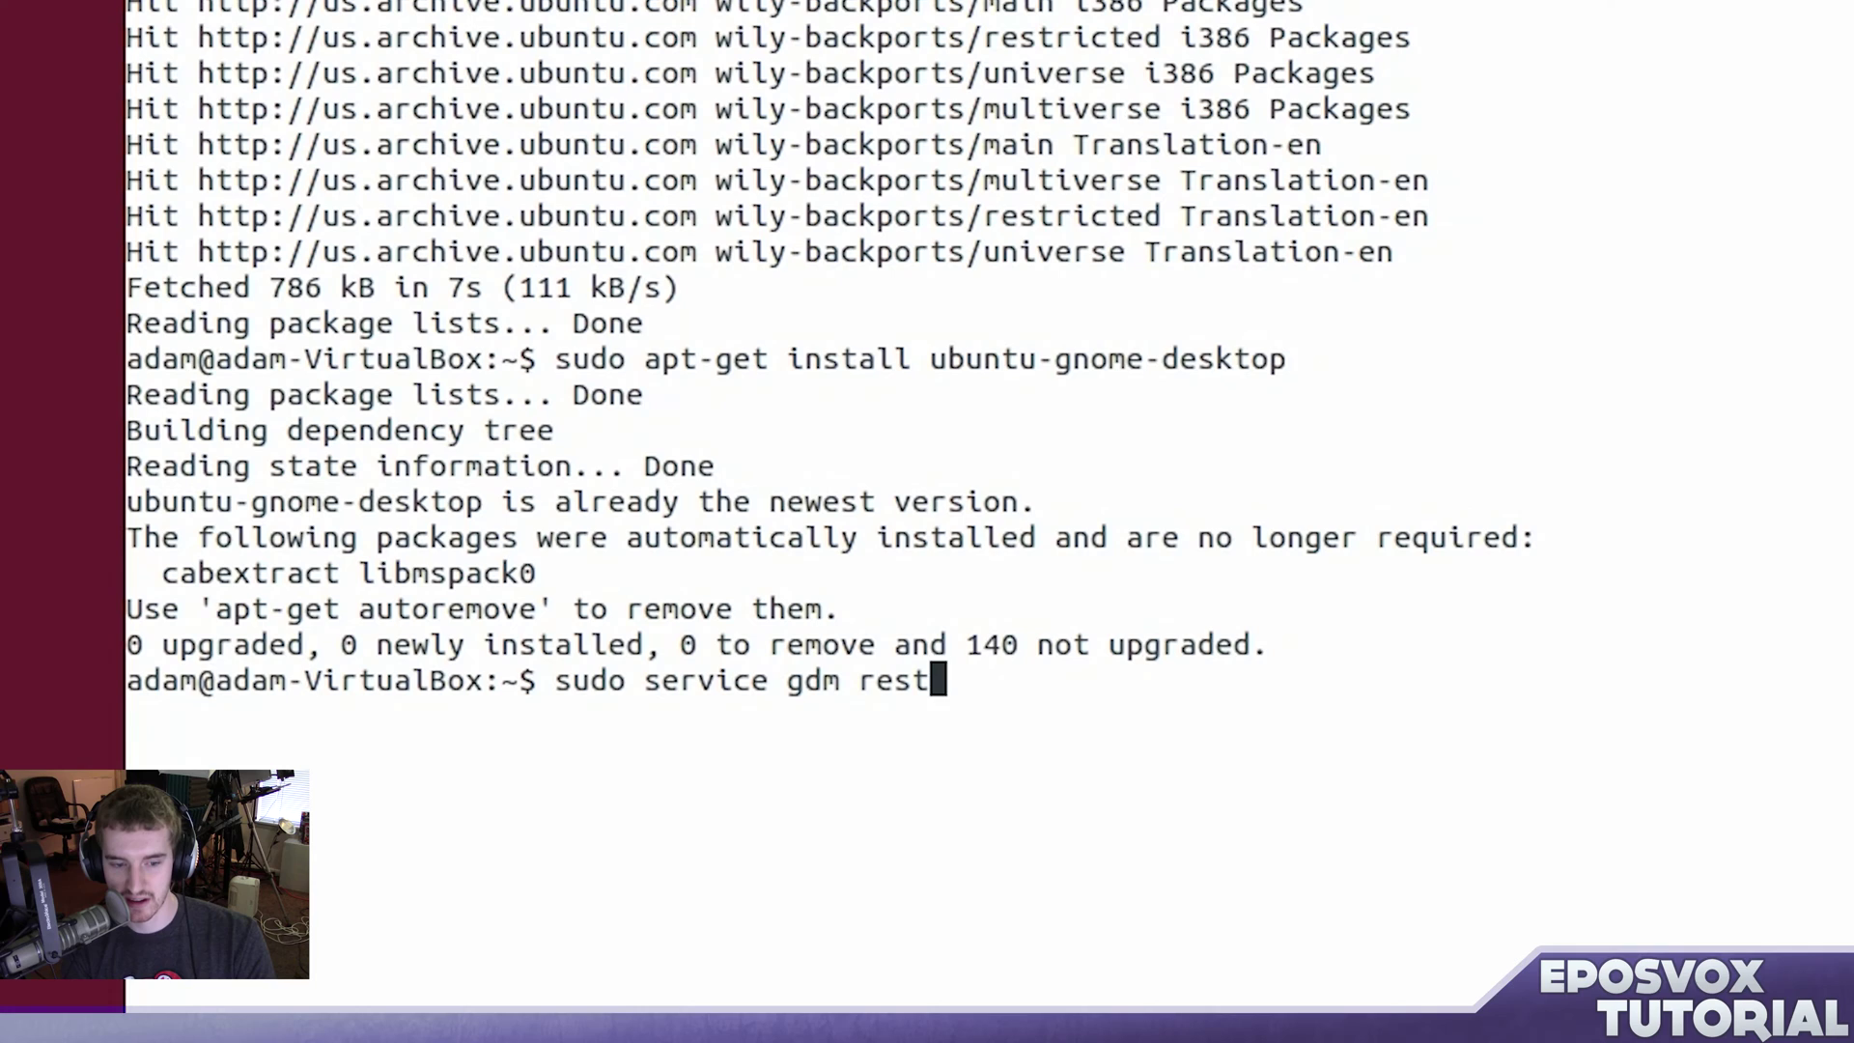
pyautogui.write('art')
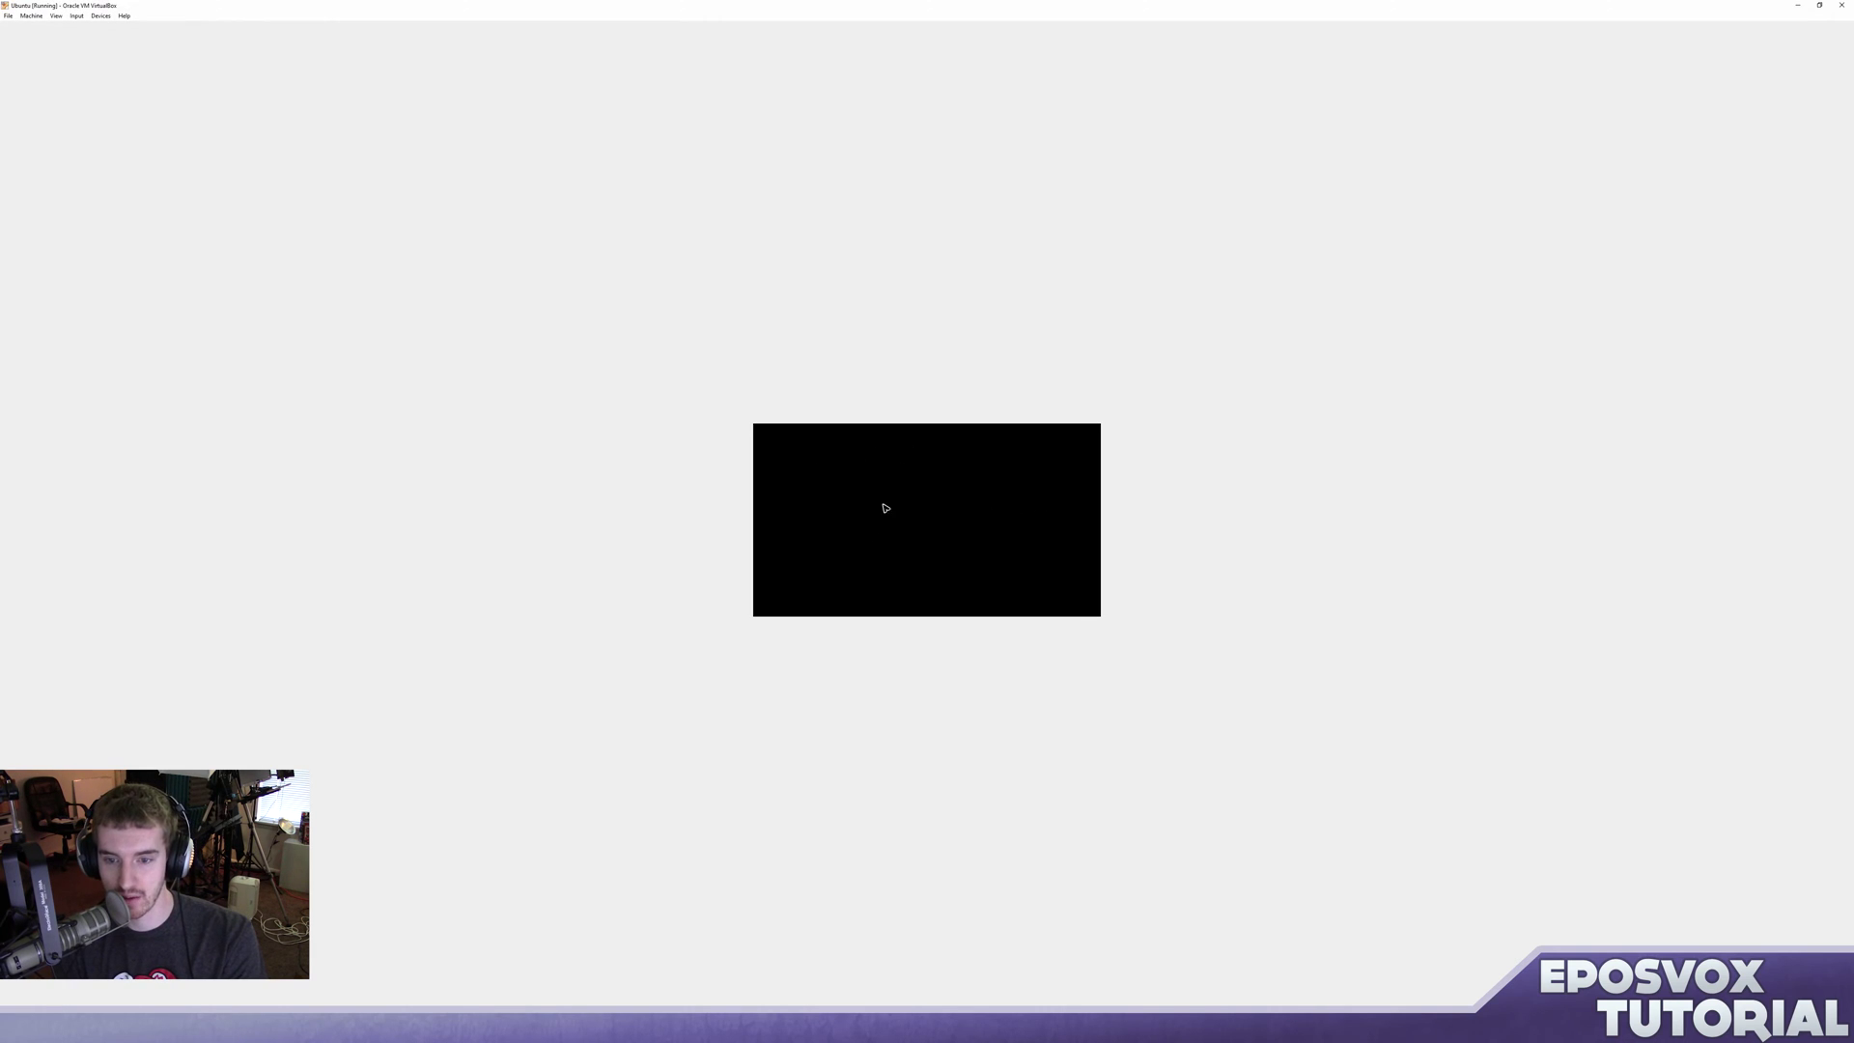
# - Open and dismiss the VirtualBox File menu while the VM reboots to the GDM login screen
pyautogui.click(9, 17)
pyautogui.click(58, 80)
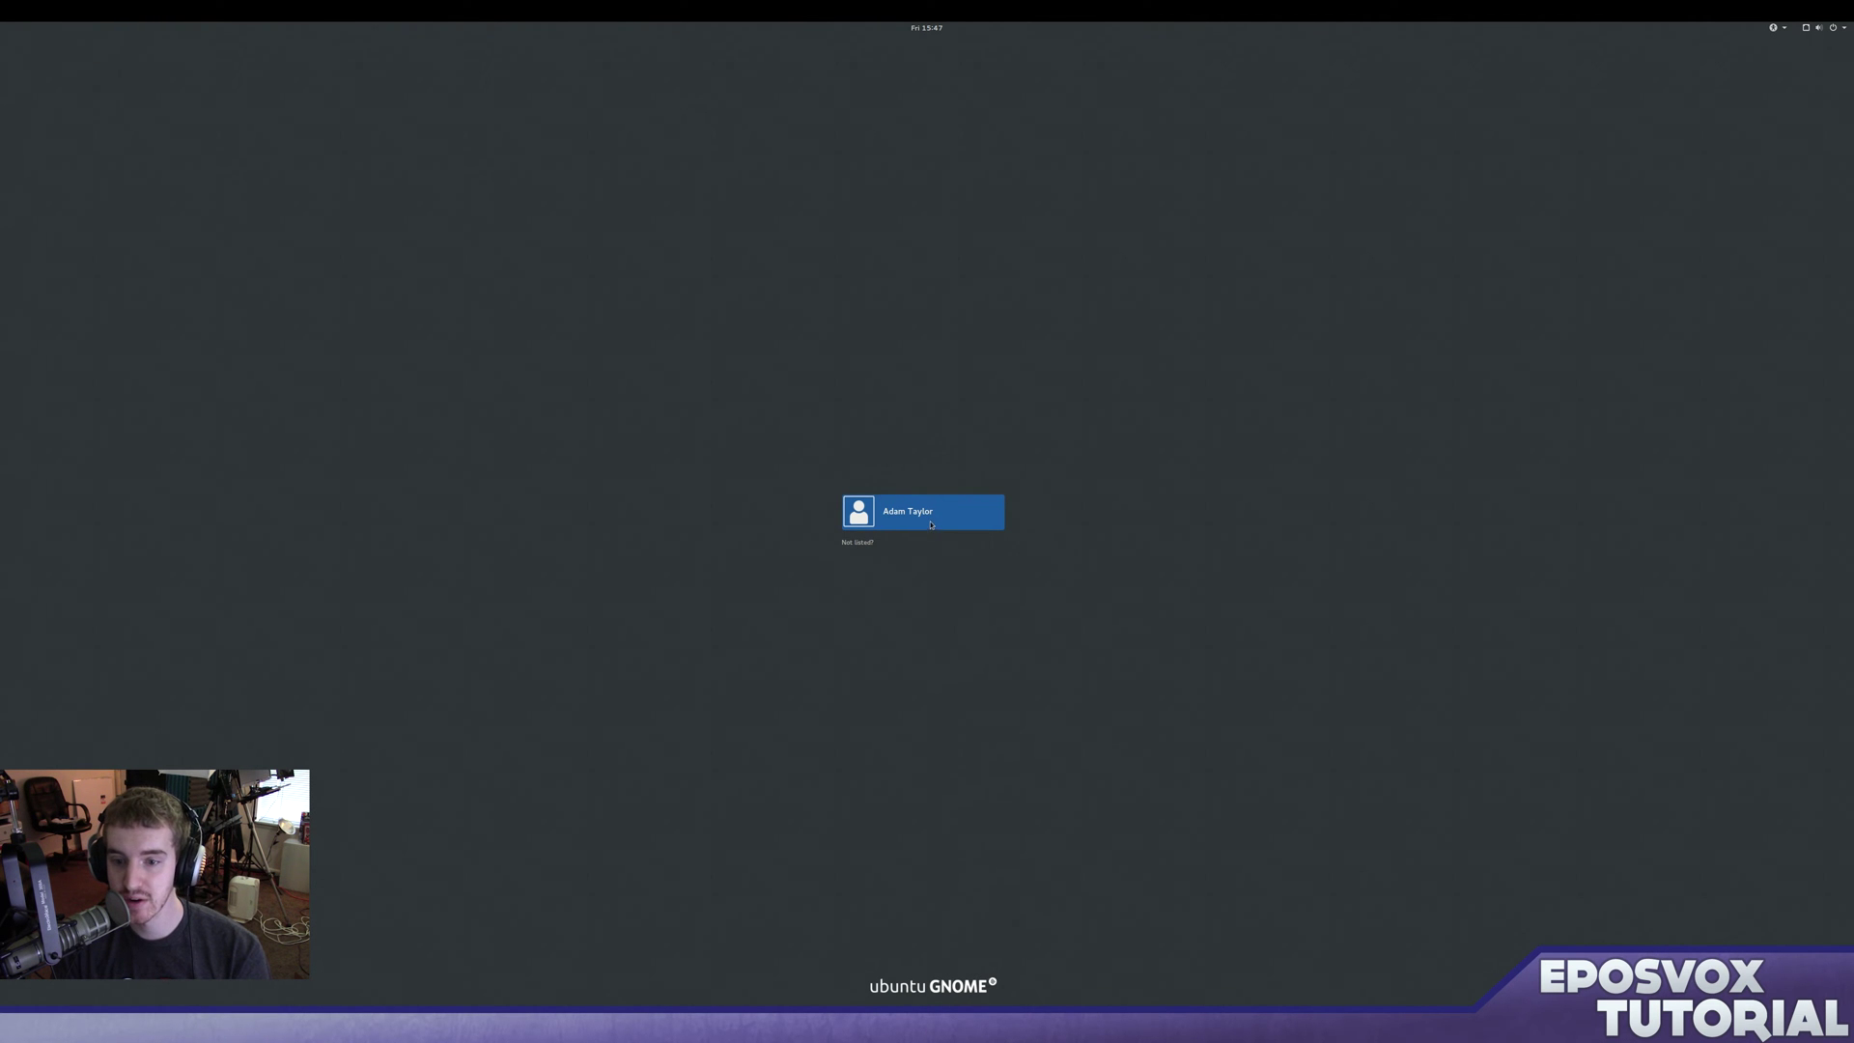
# - Sign in to the user account with GNOME chosen as the session and the password entered
pyautogui.click(922, 512)
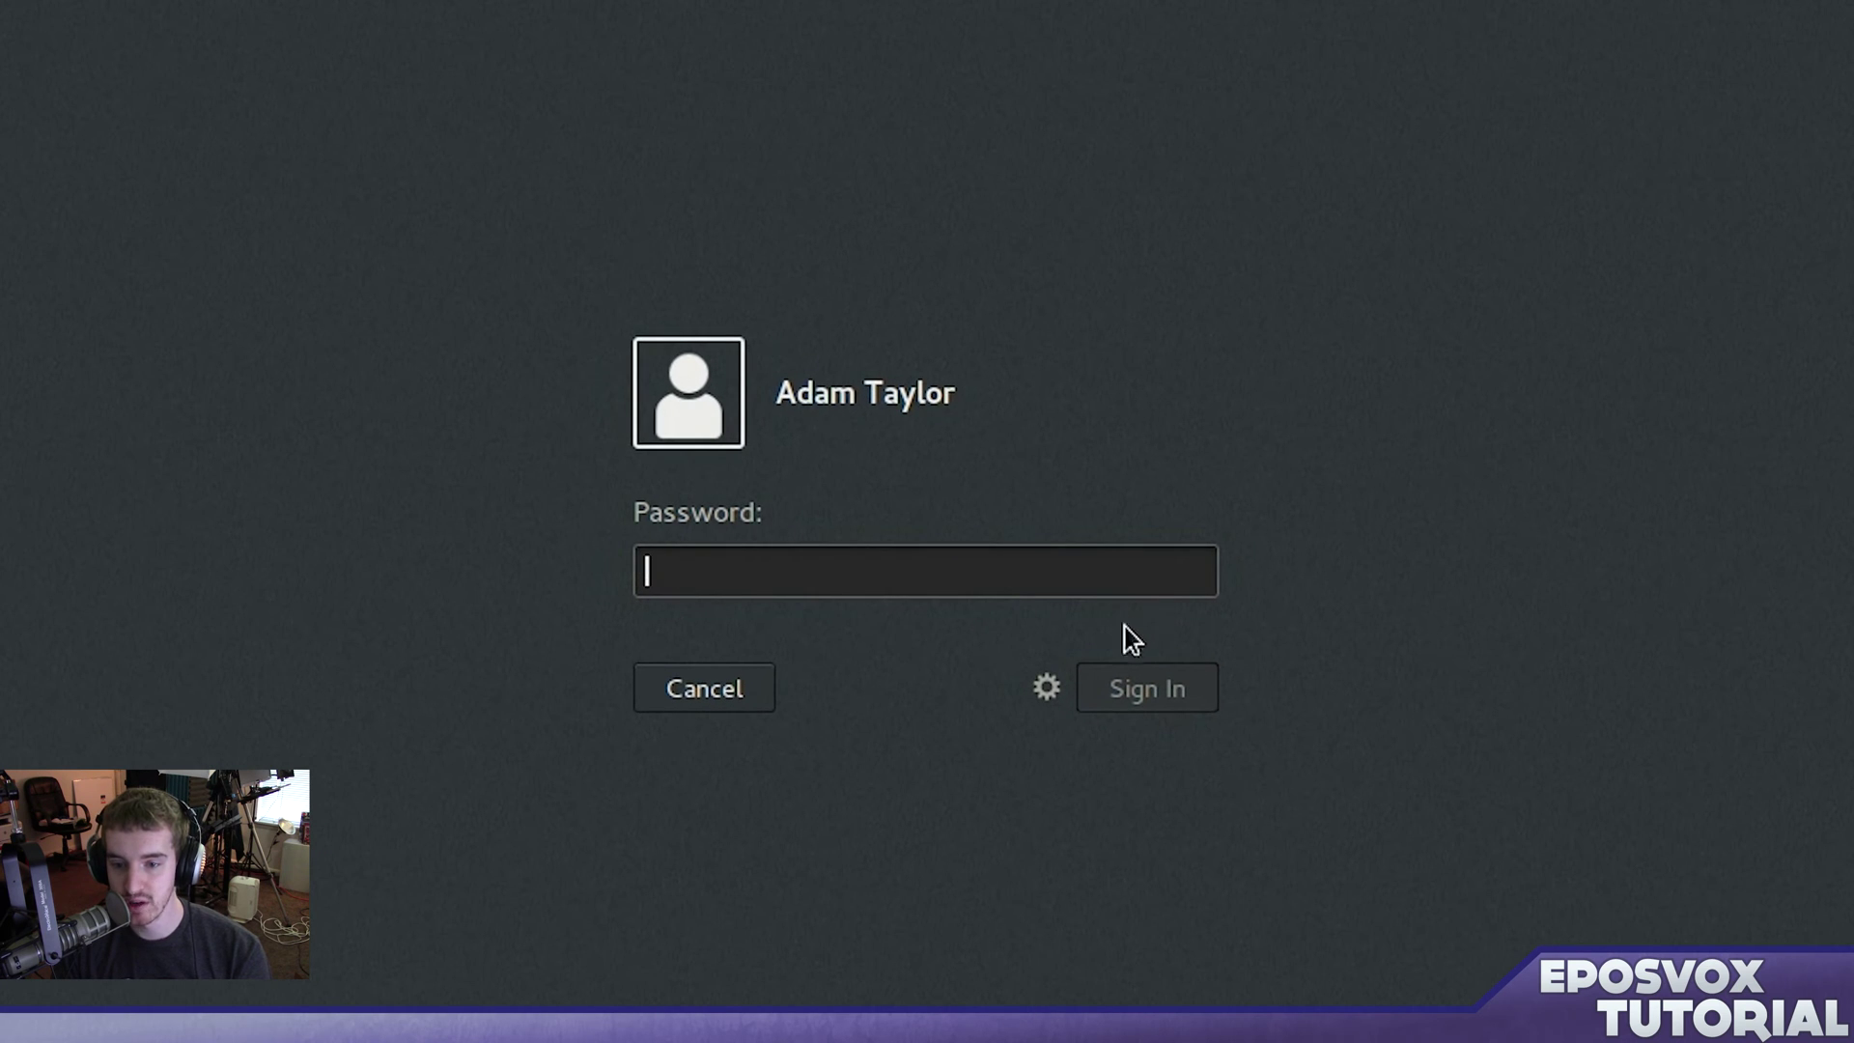
pyautogui.click(1045, 687)
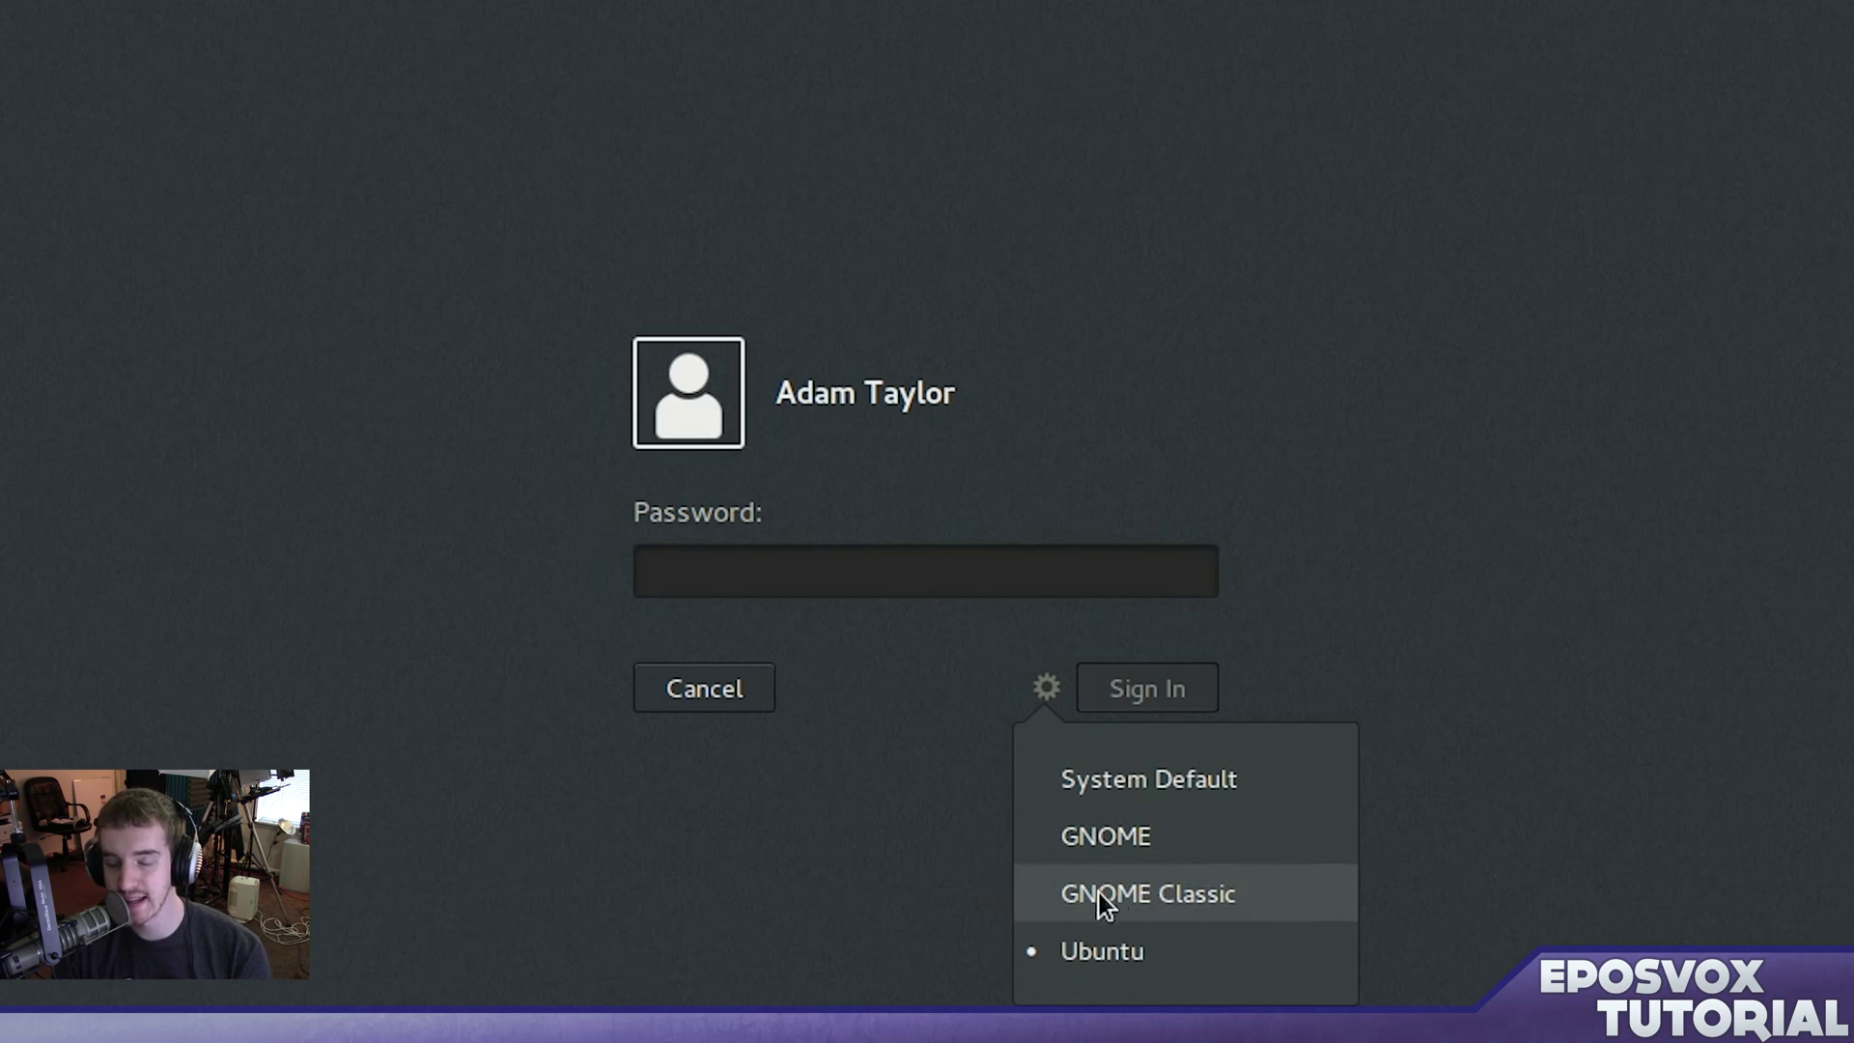
pyautogui.click(1091, 840)
pyautogui.write('••')
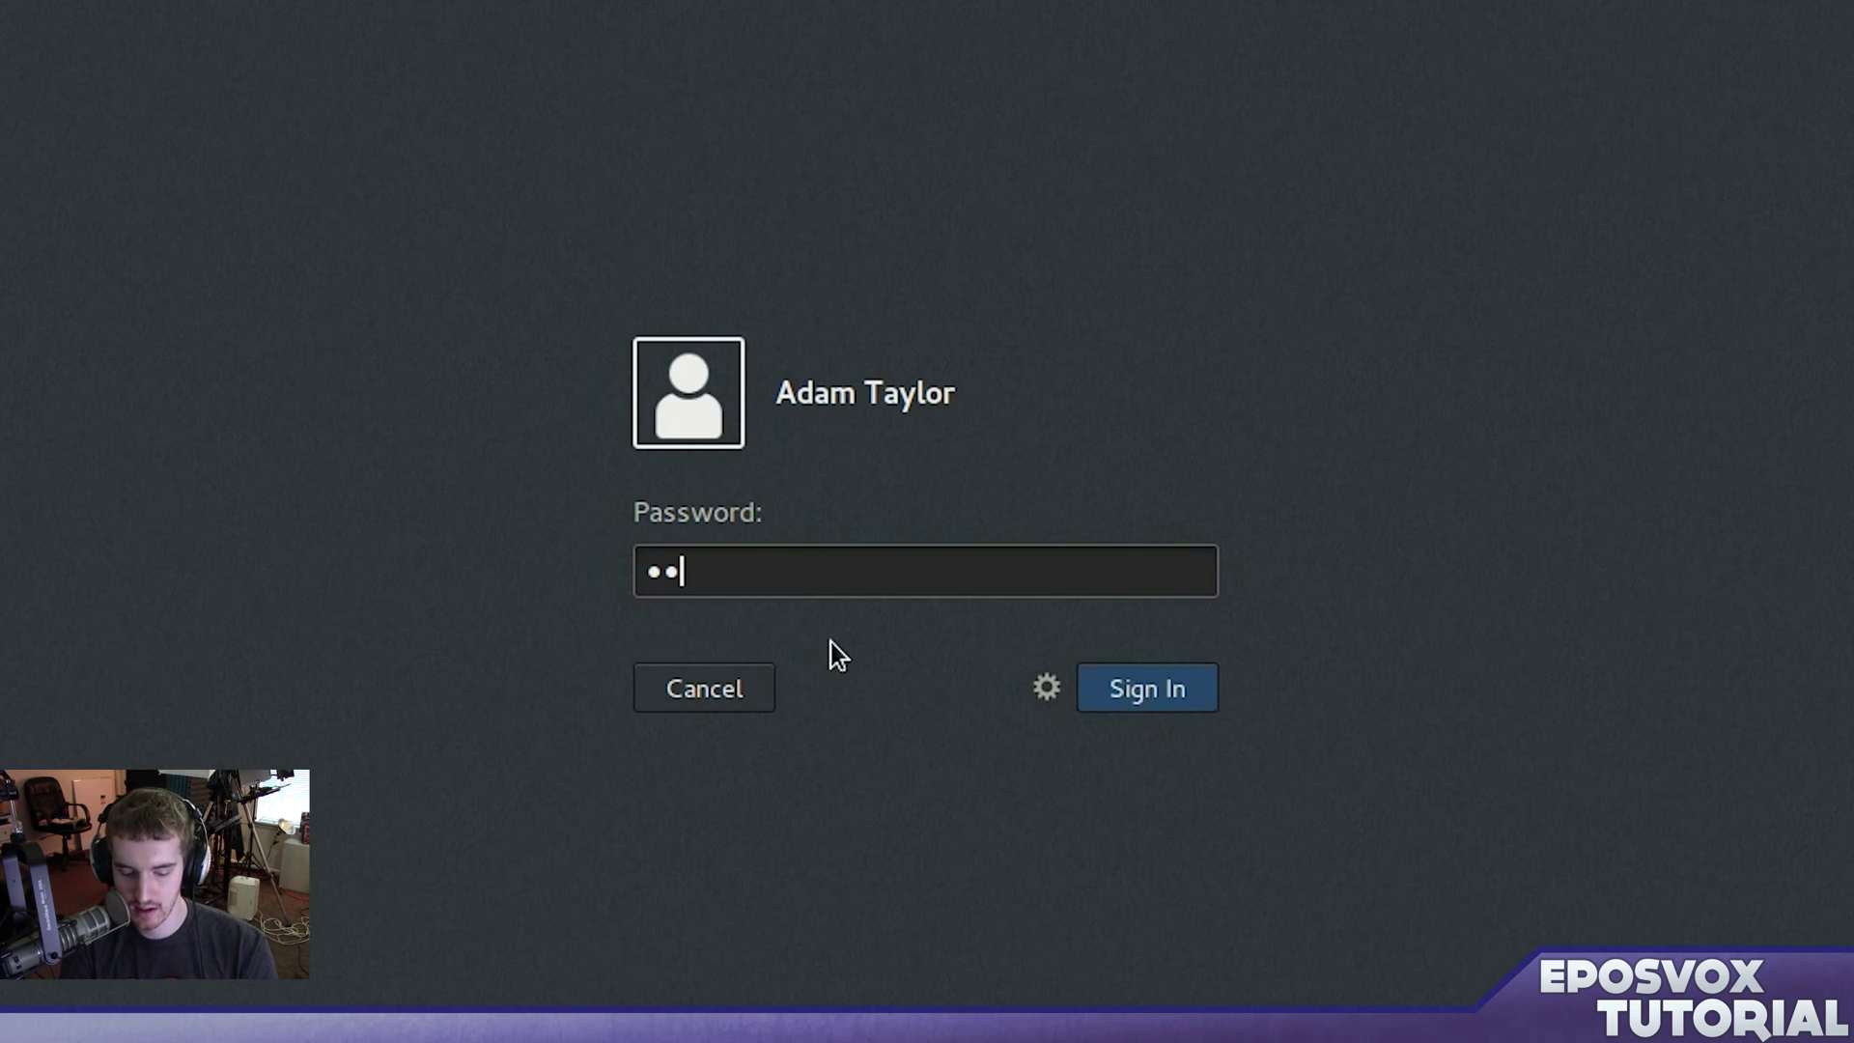
pyautogui.write('••••••')
pyautogui.press('Return')
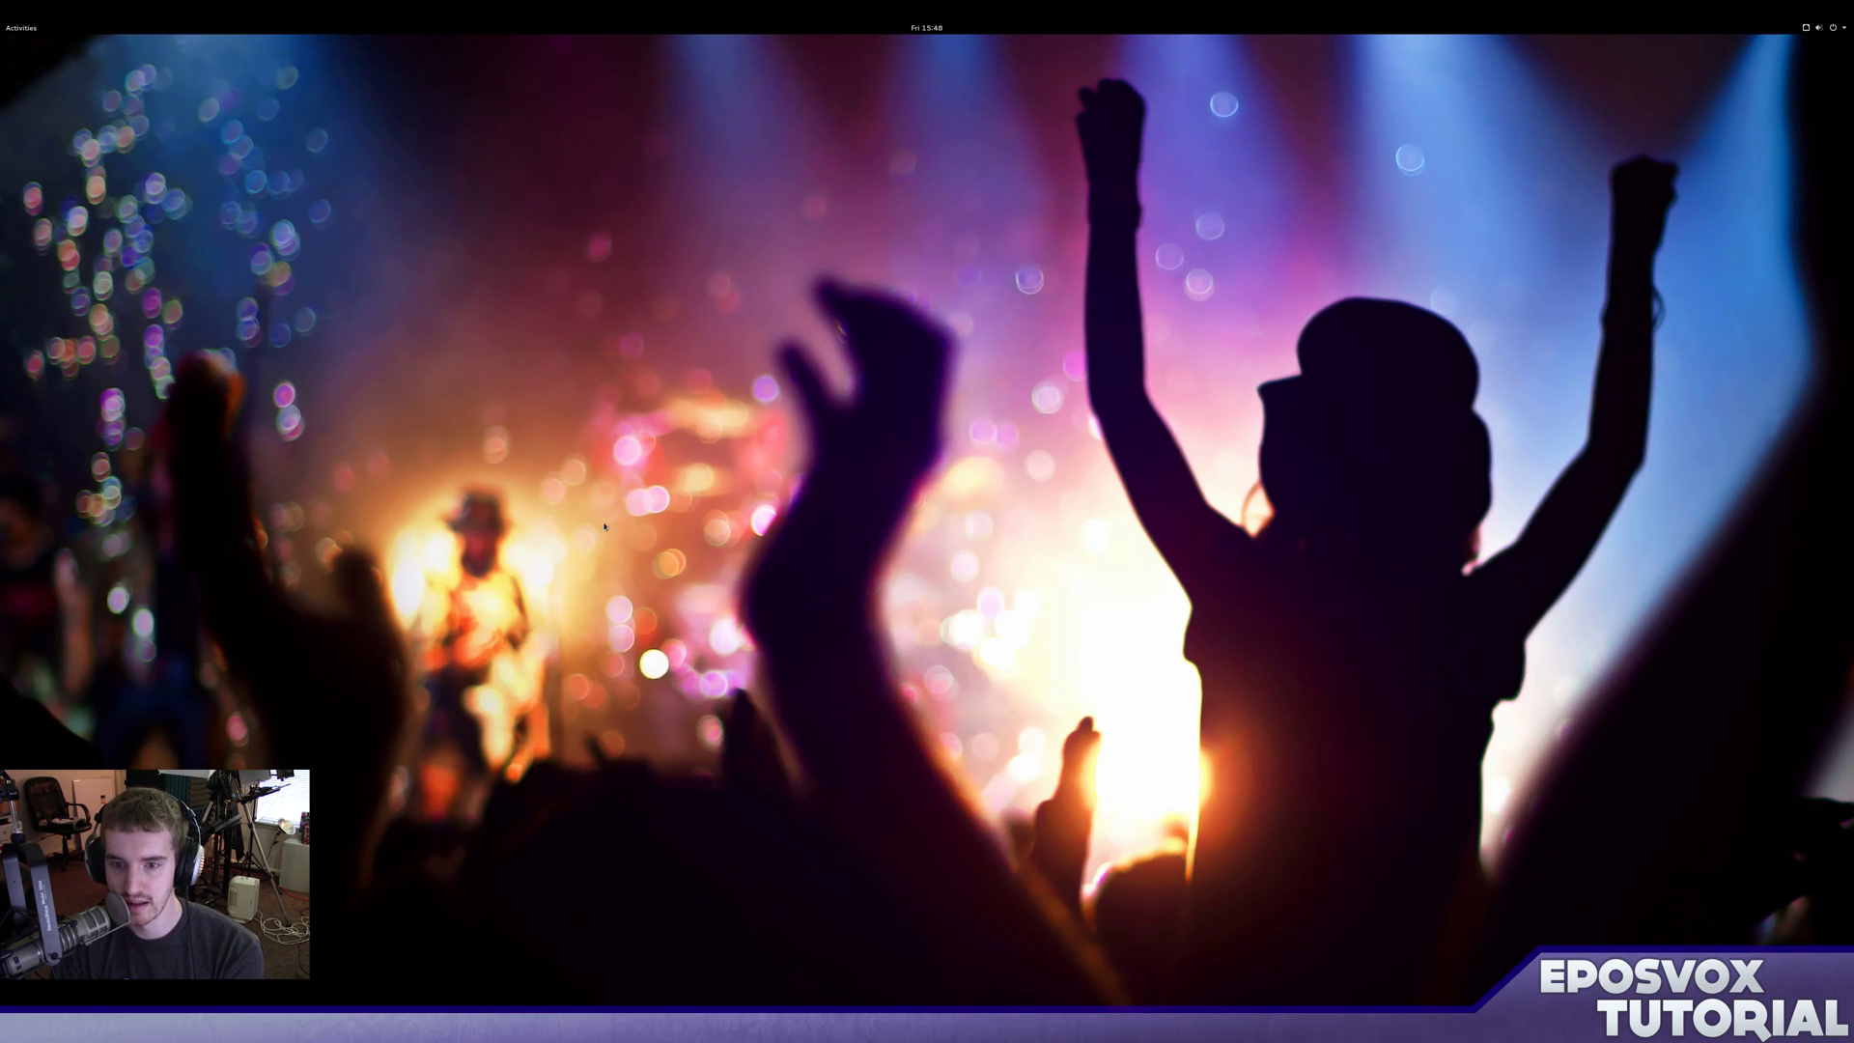
# - Launch Disk Usage Analyzer from Show Applications and move its window to the top right
pyautogui.click(20, 26)
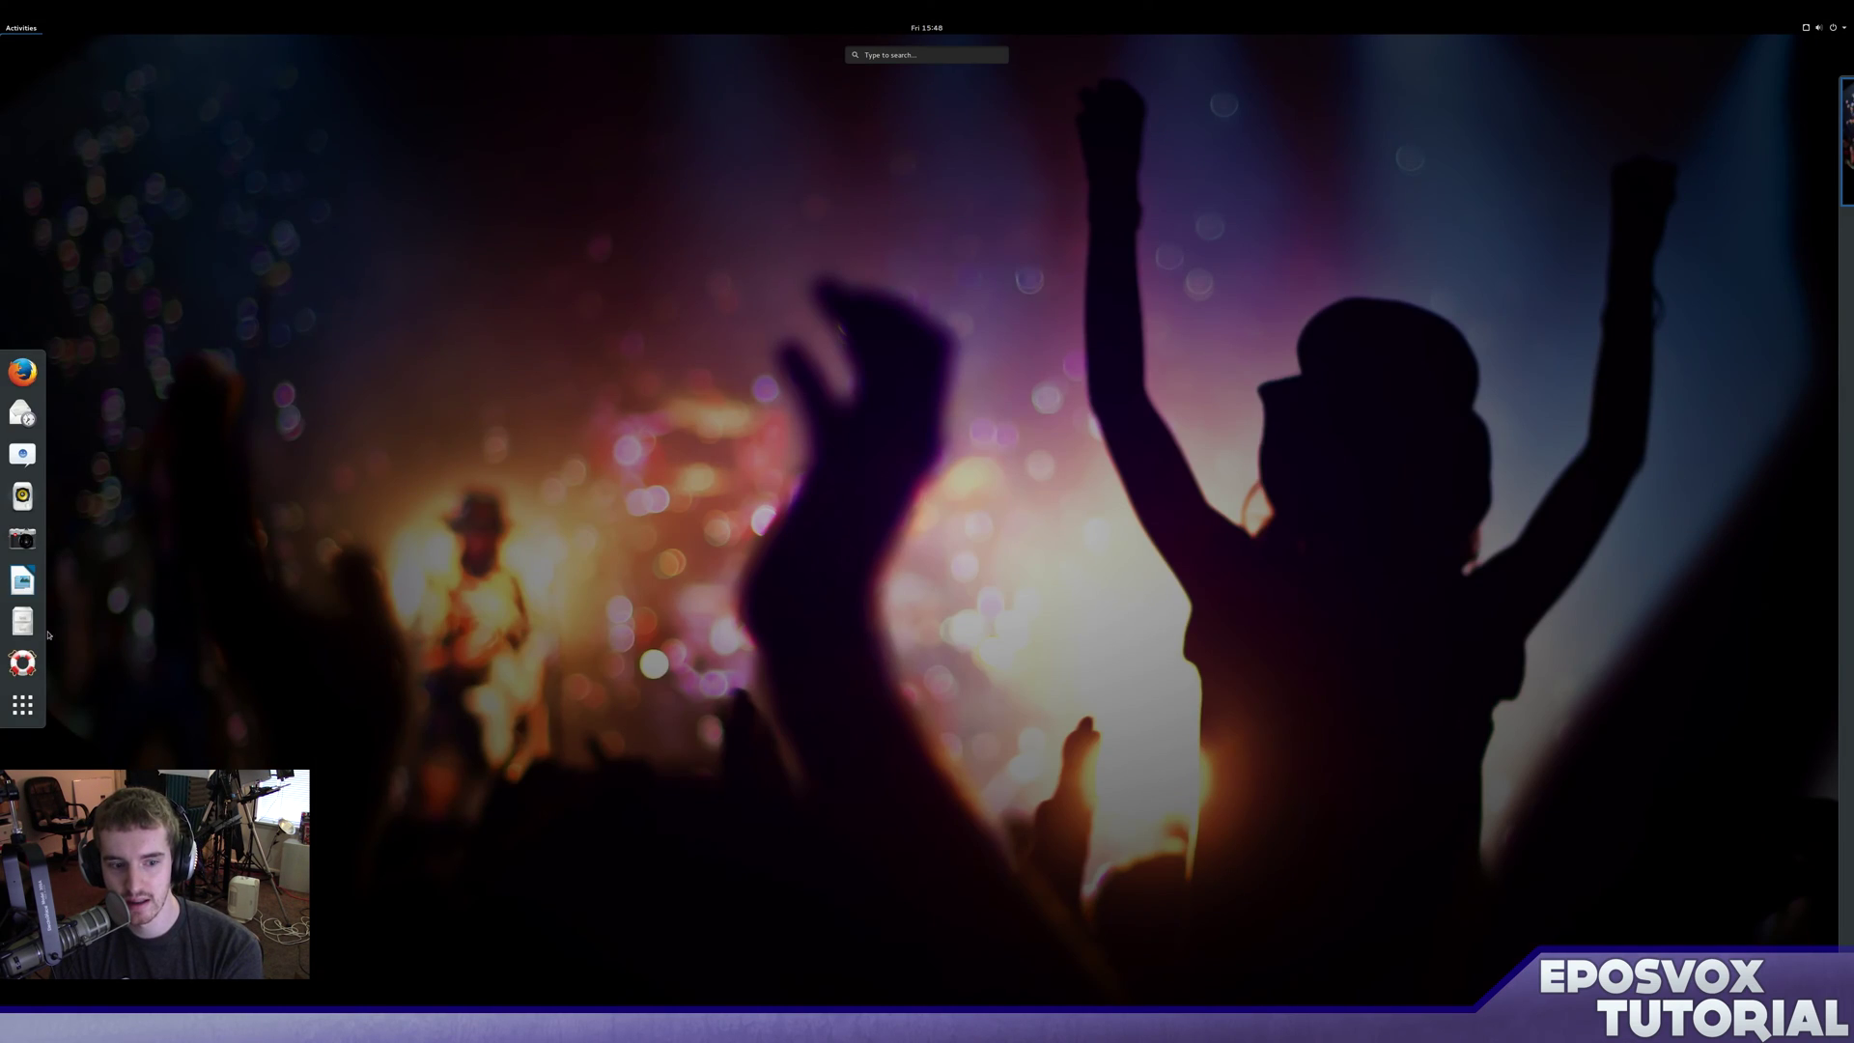
pyautogui.click(22, 704)
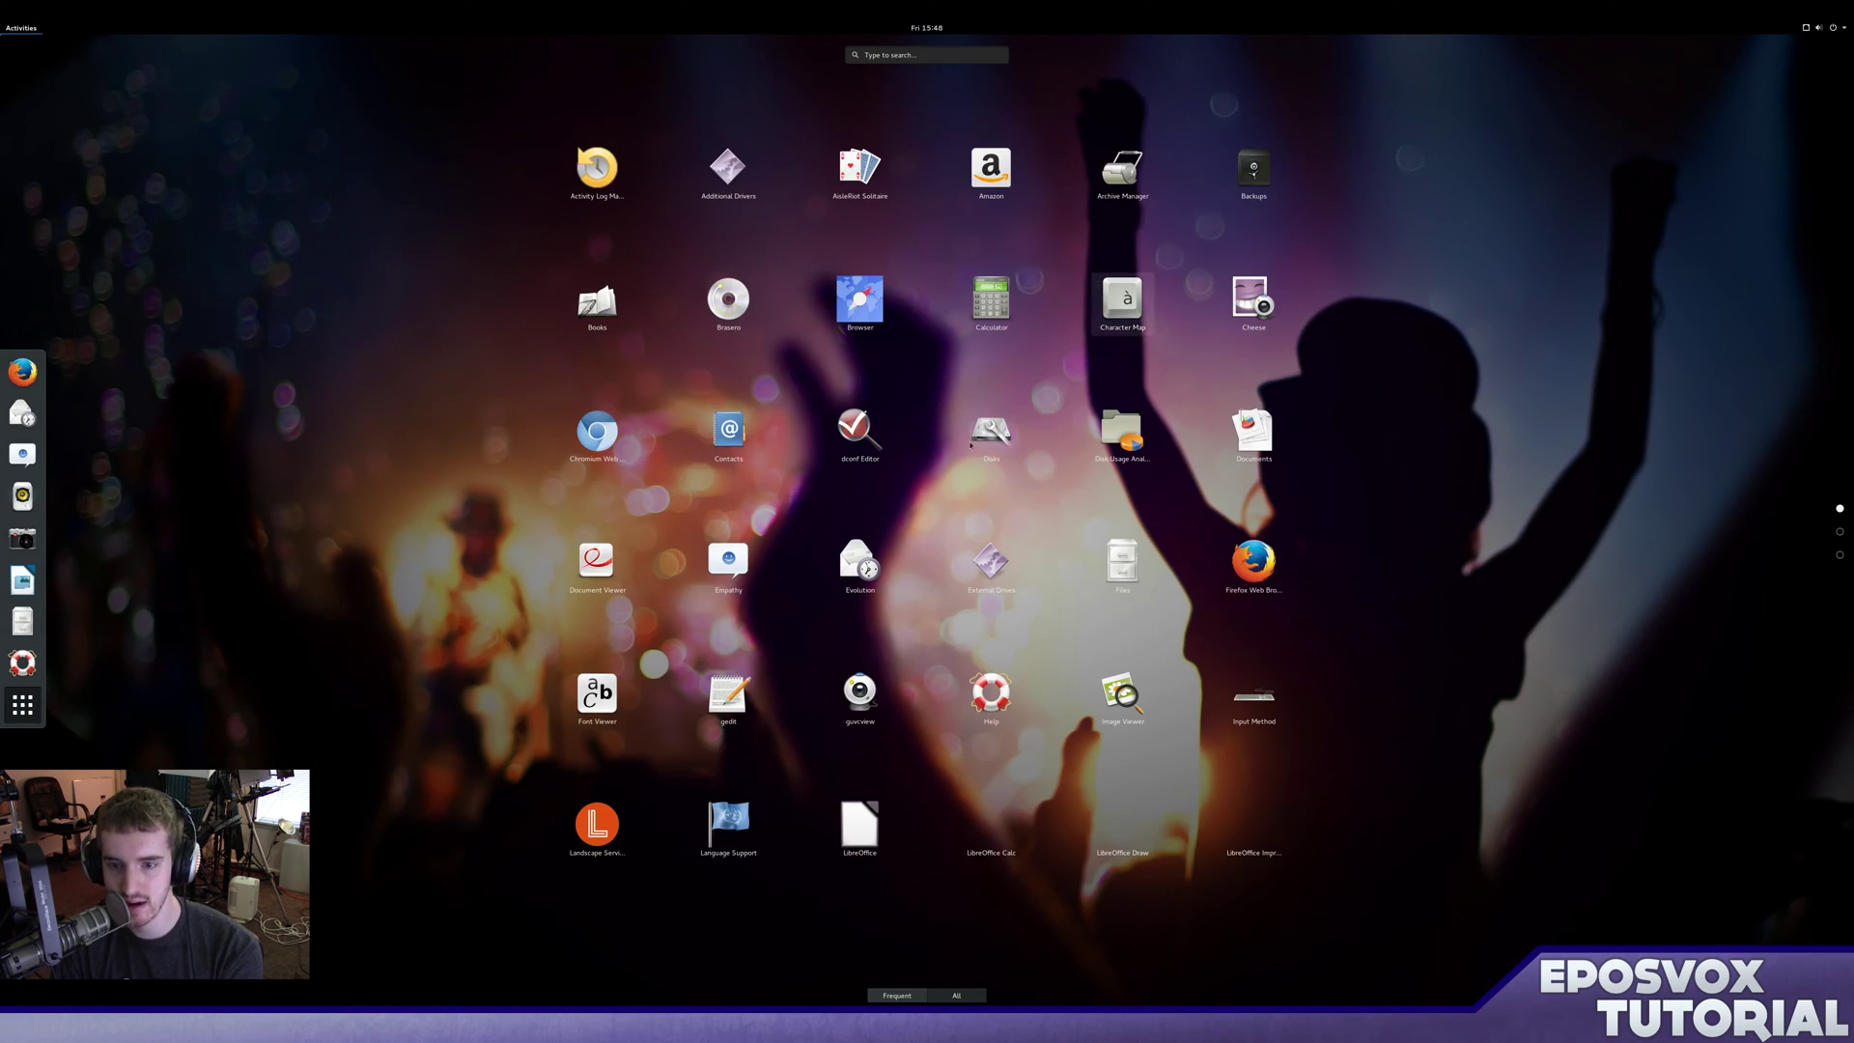
pyautogui.click(1122, 432)
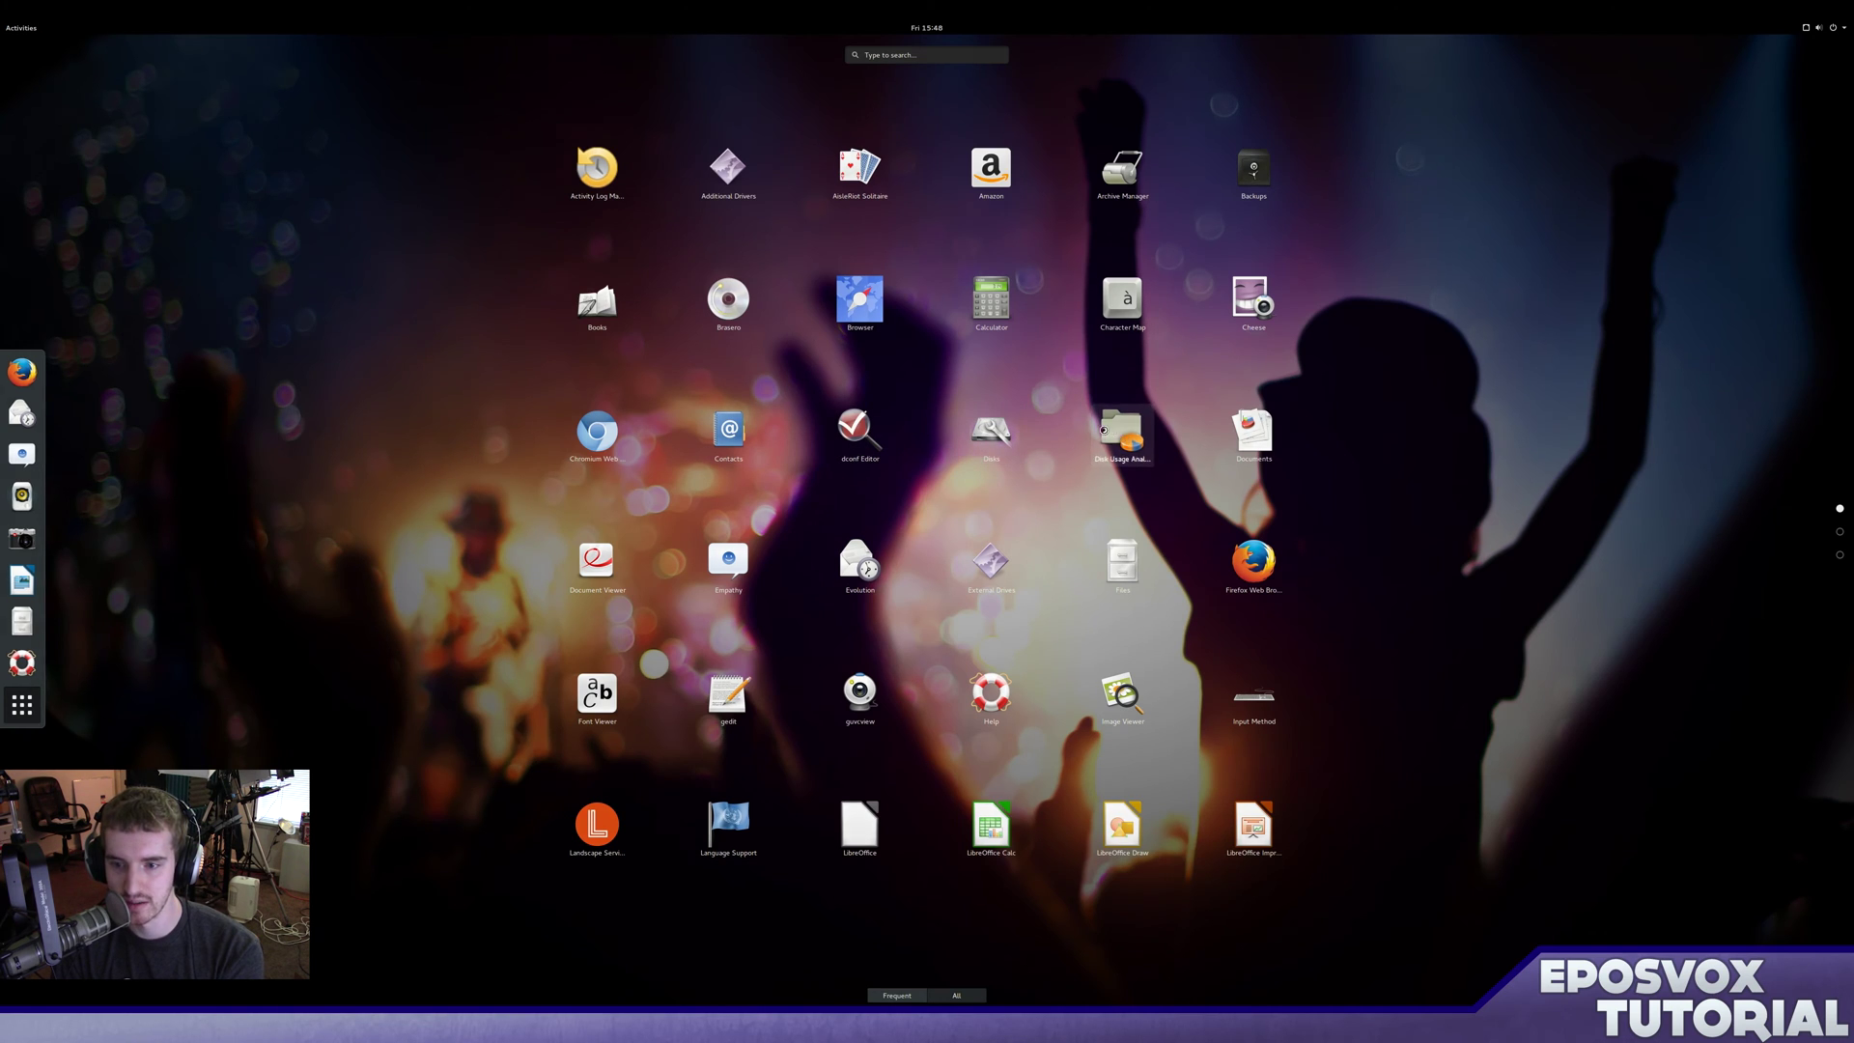
pyautogui.moveTo(268, 108); pyautogui.dragTo(1371, 105)
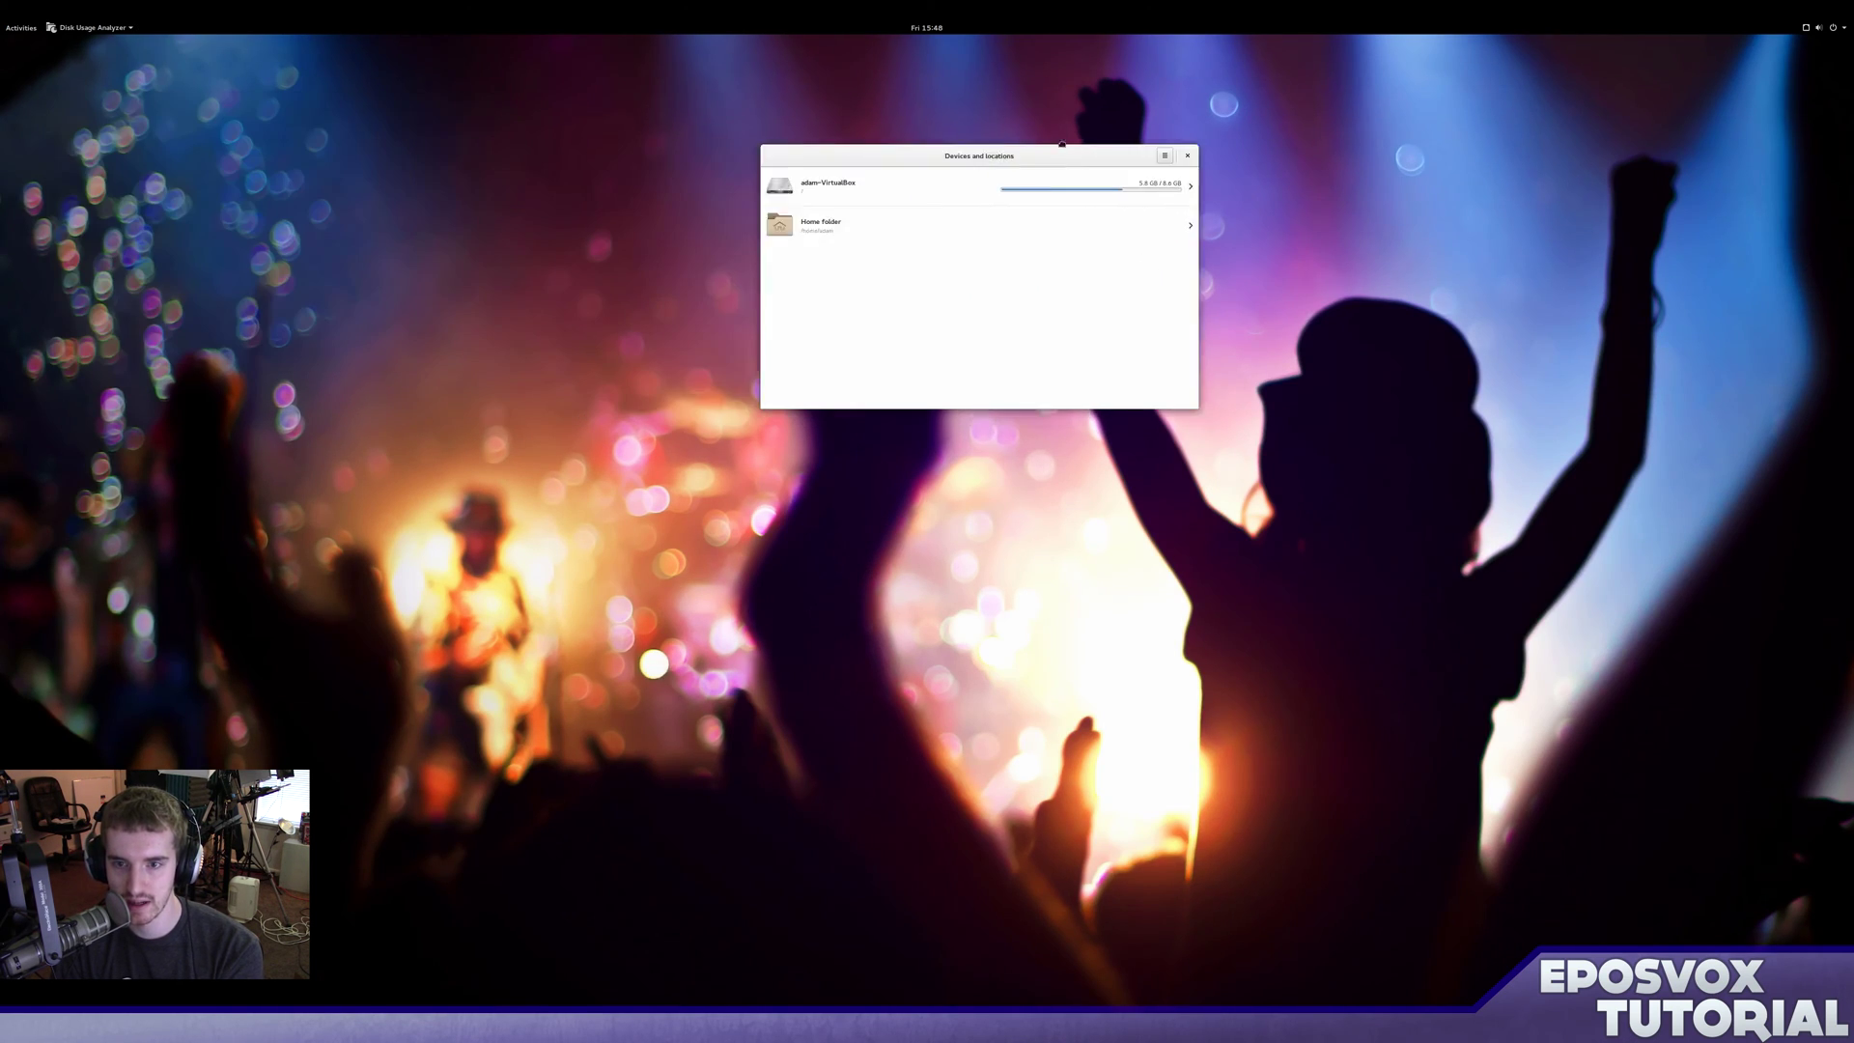
# - Toggle the Activities overview a few times and launch Firefox
pyautogui.press('super')
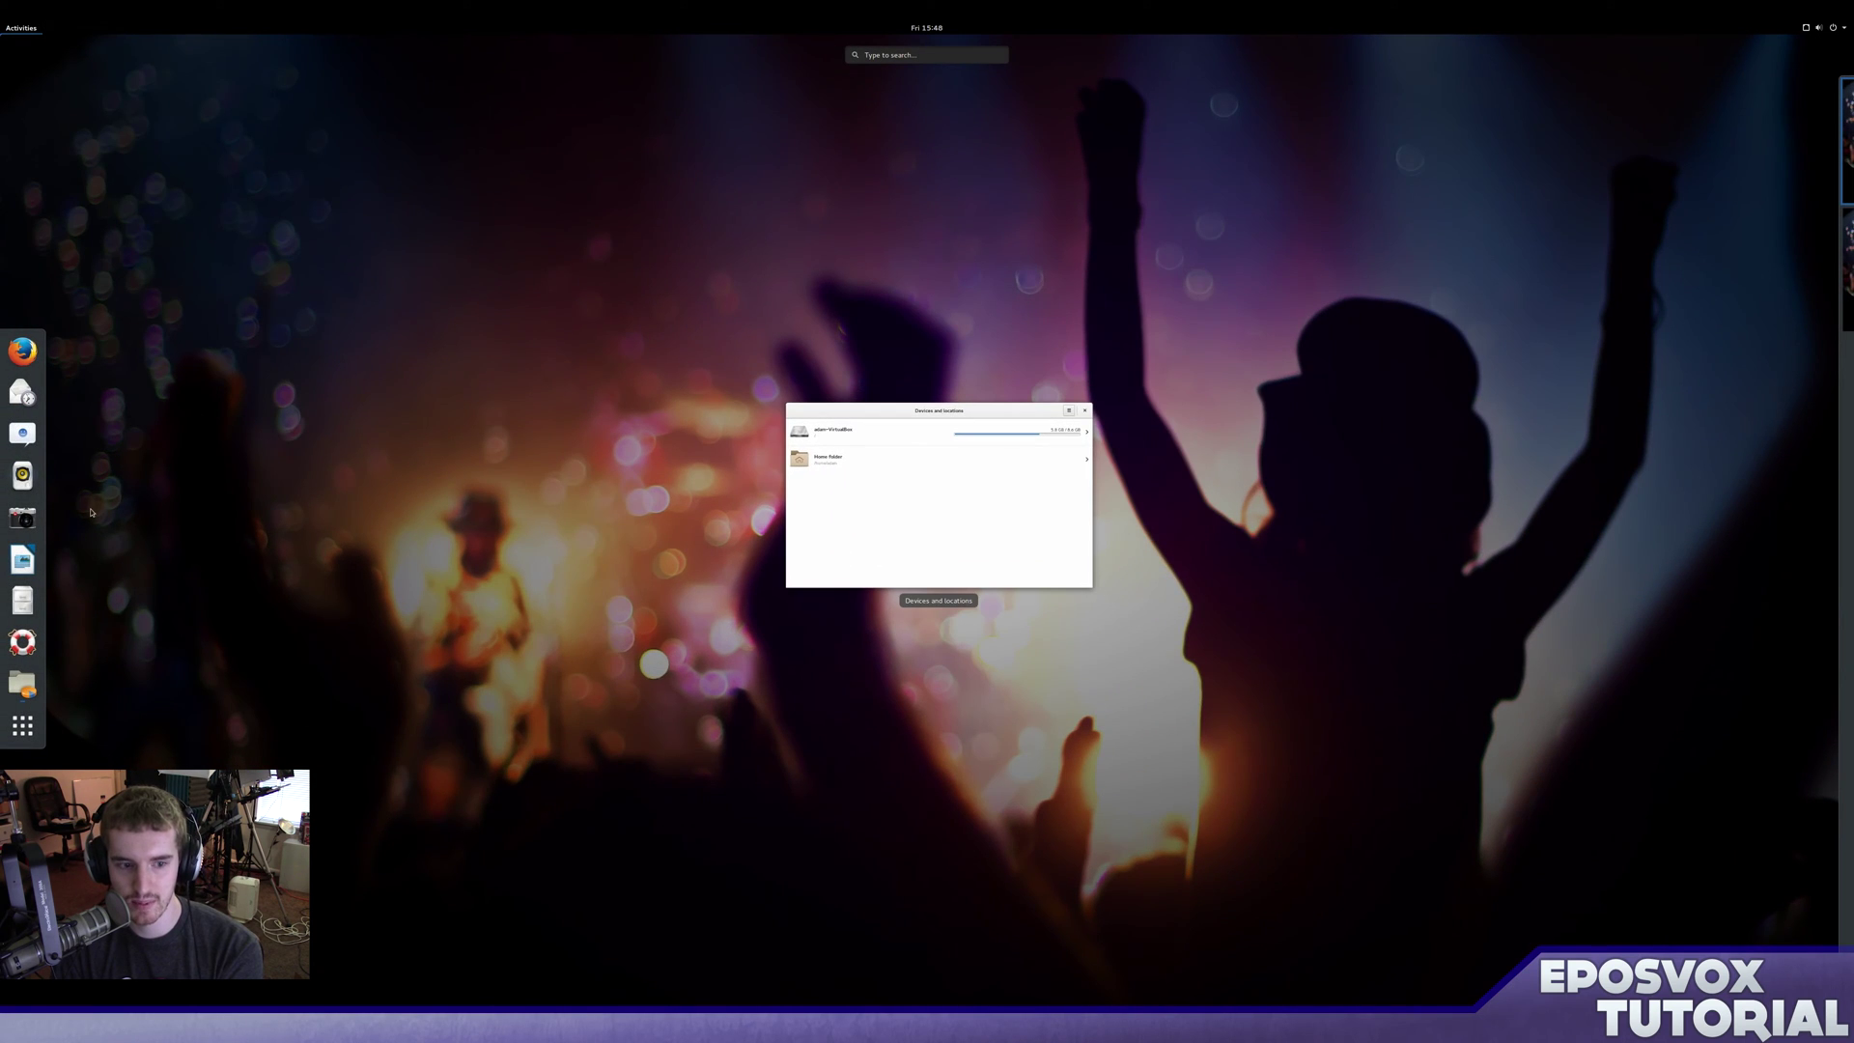
pyautogui.press('super')
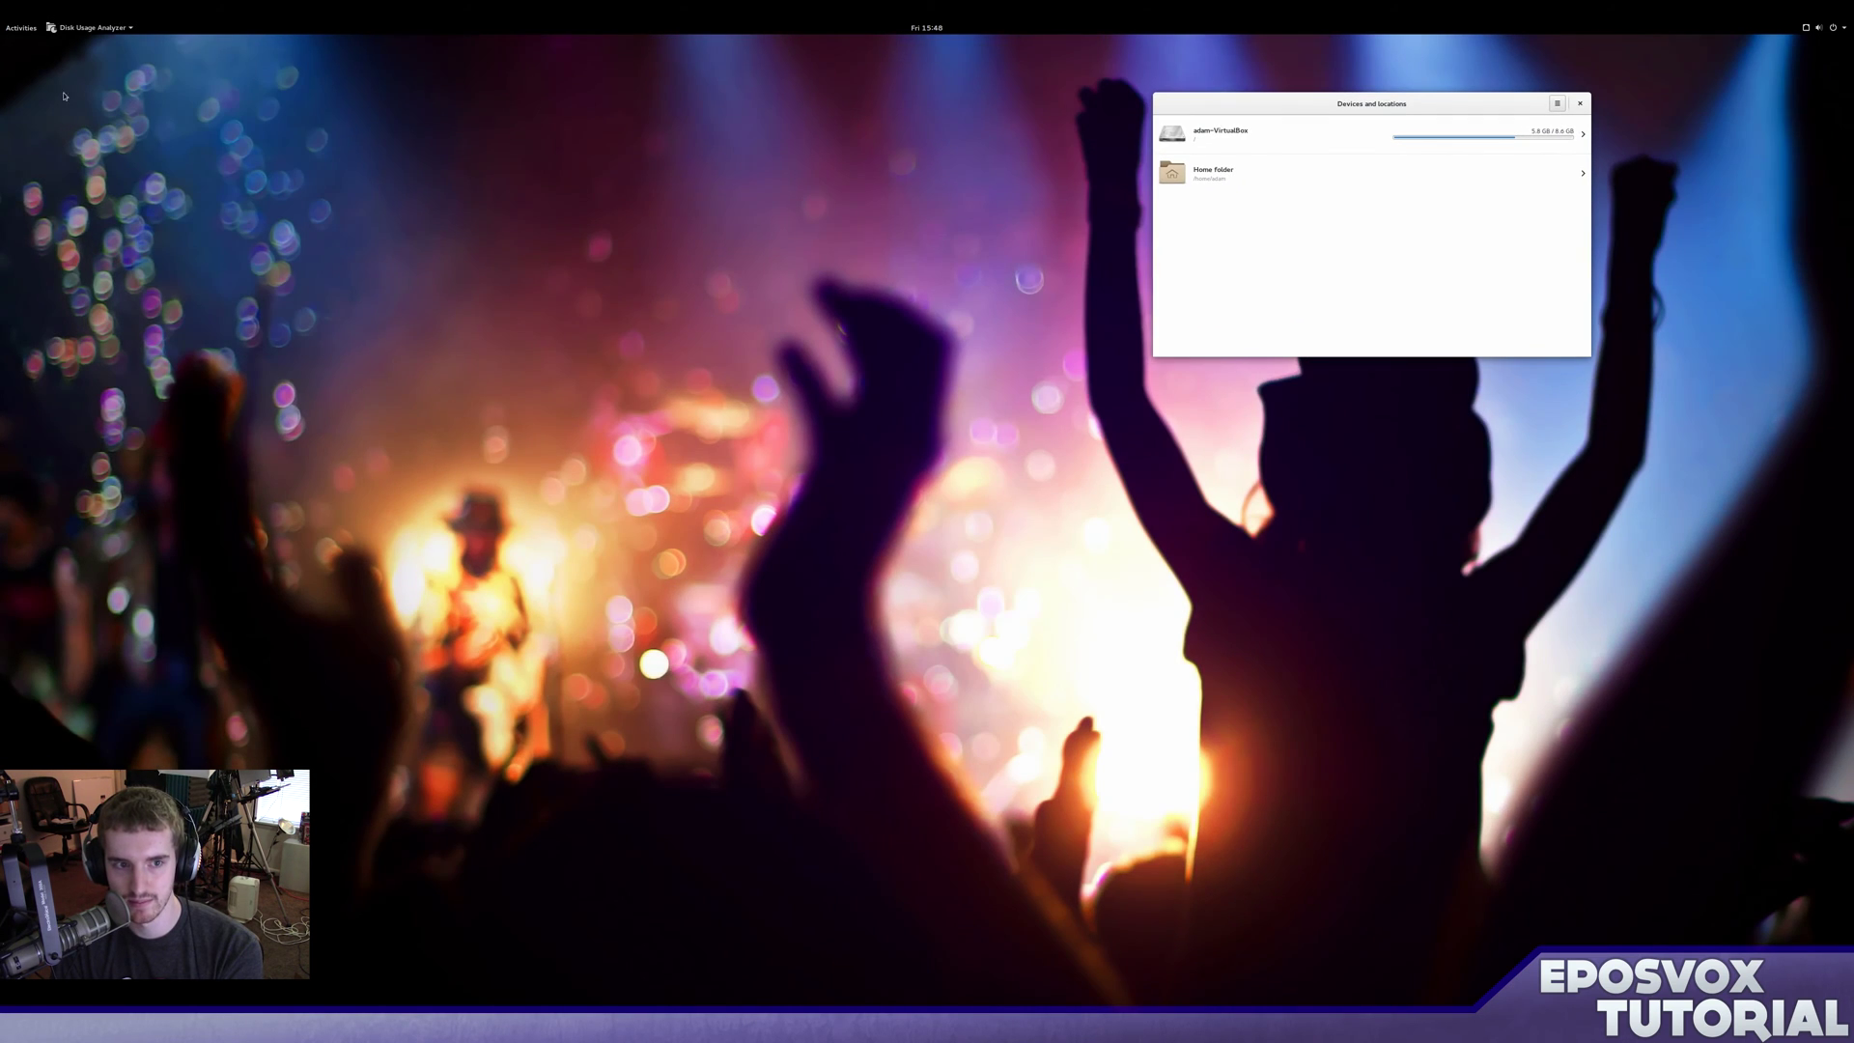
pyautogui.click(22, 28)
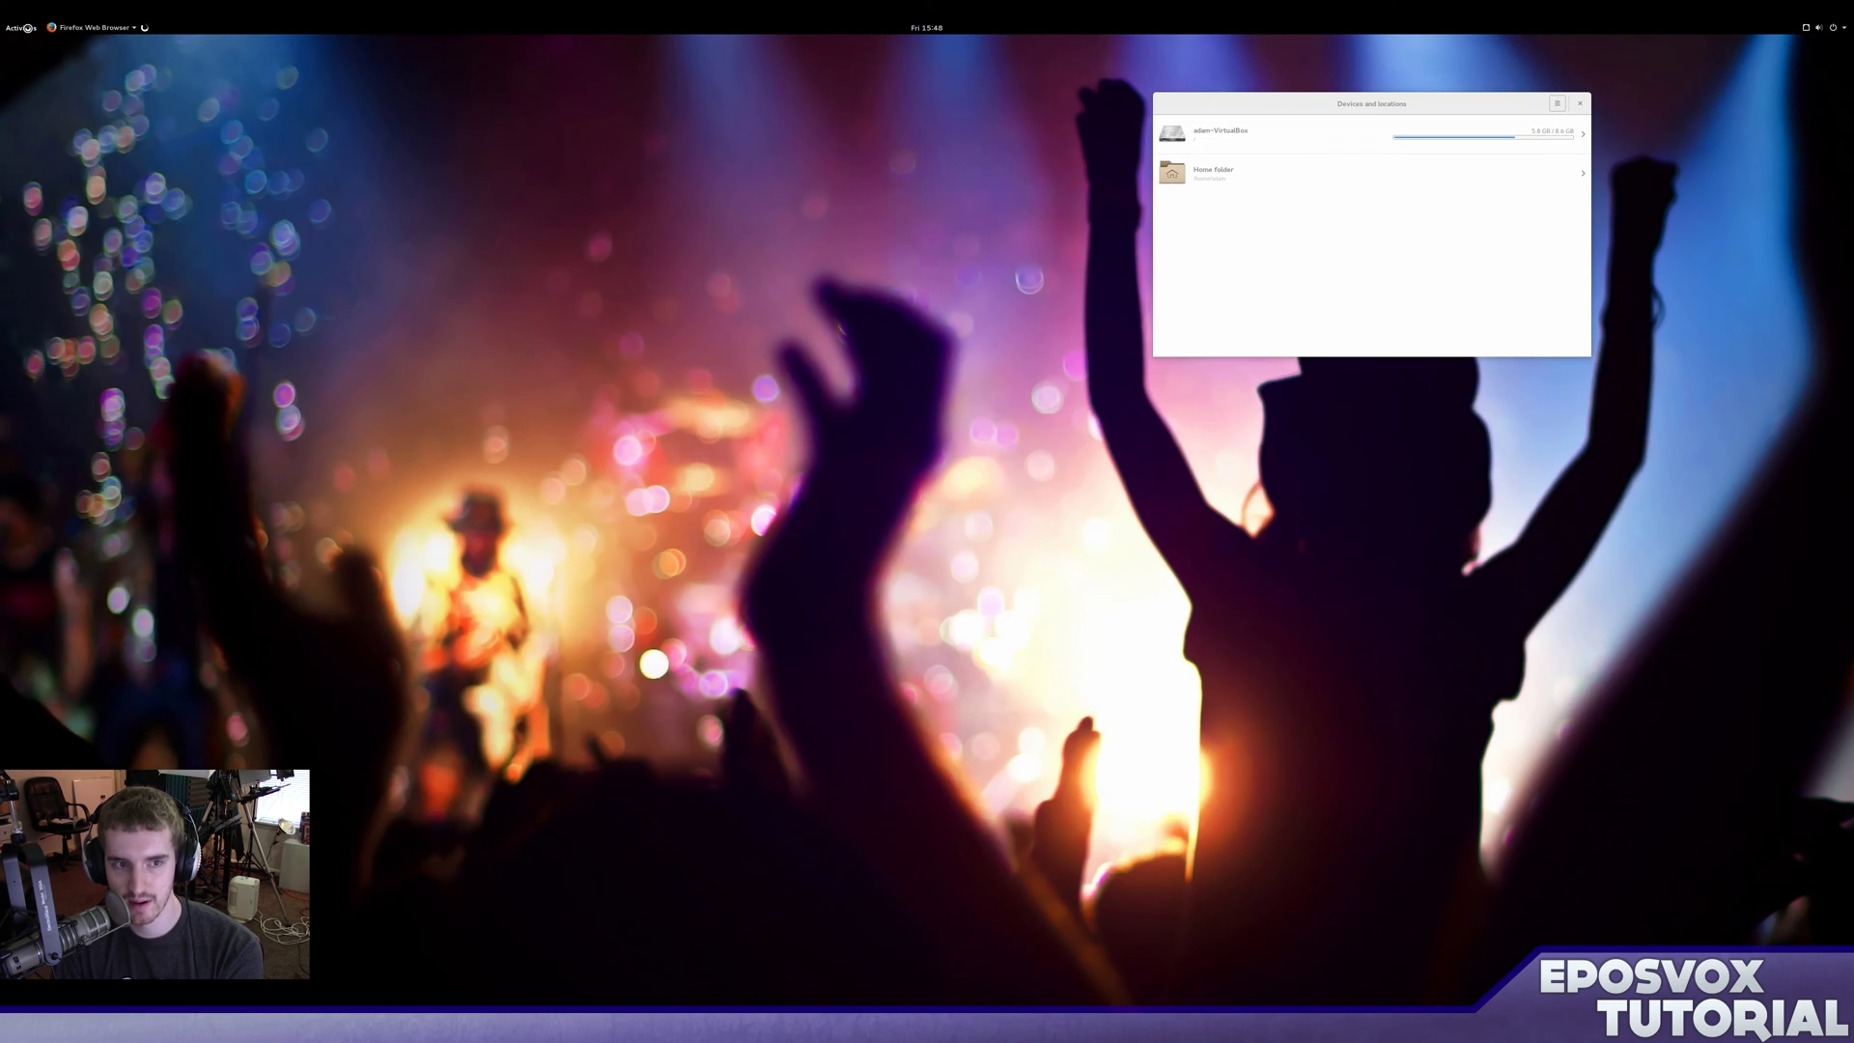
pyautogui.click(22, 27)
pyautogui.click(22, 431)
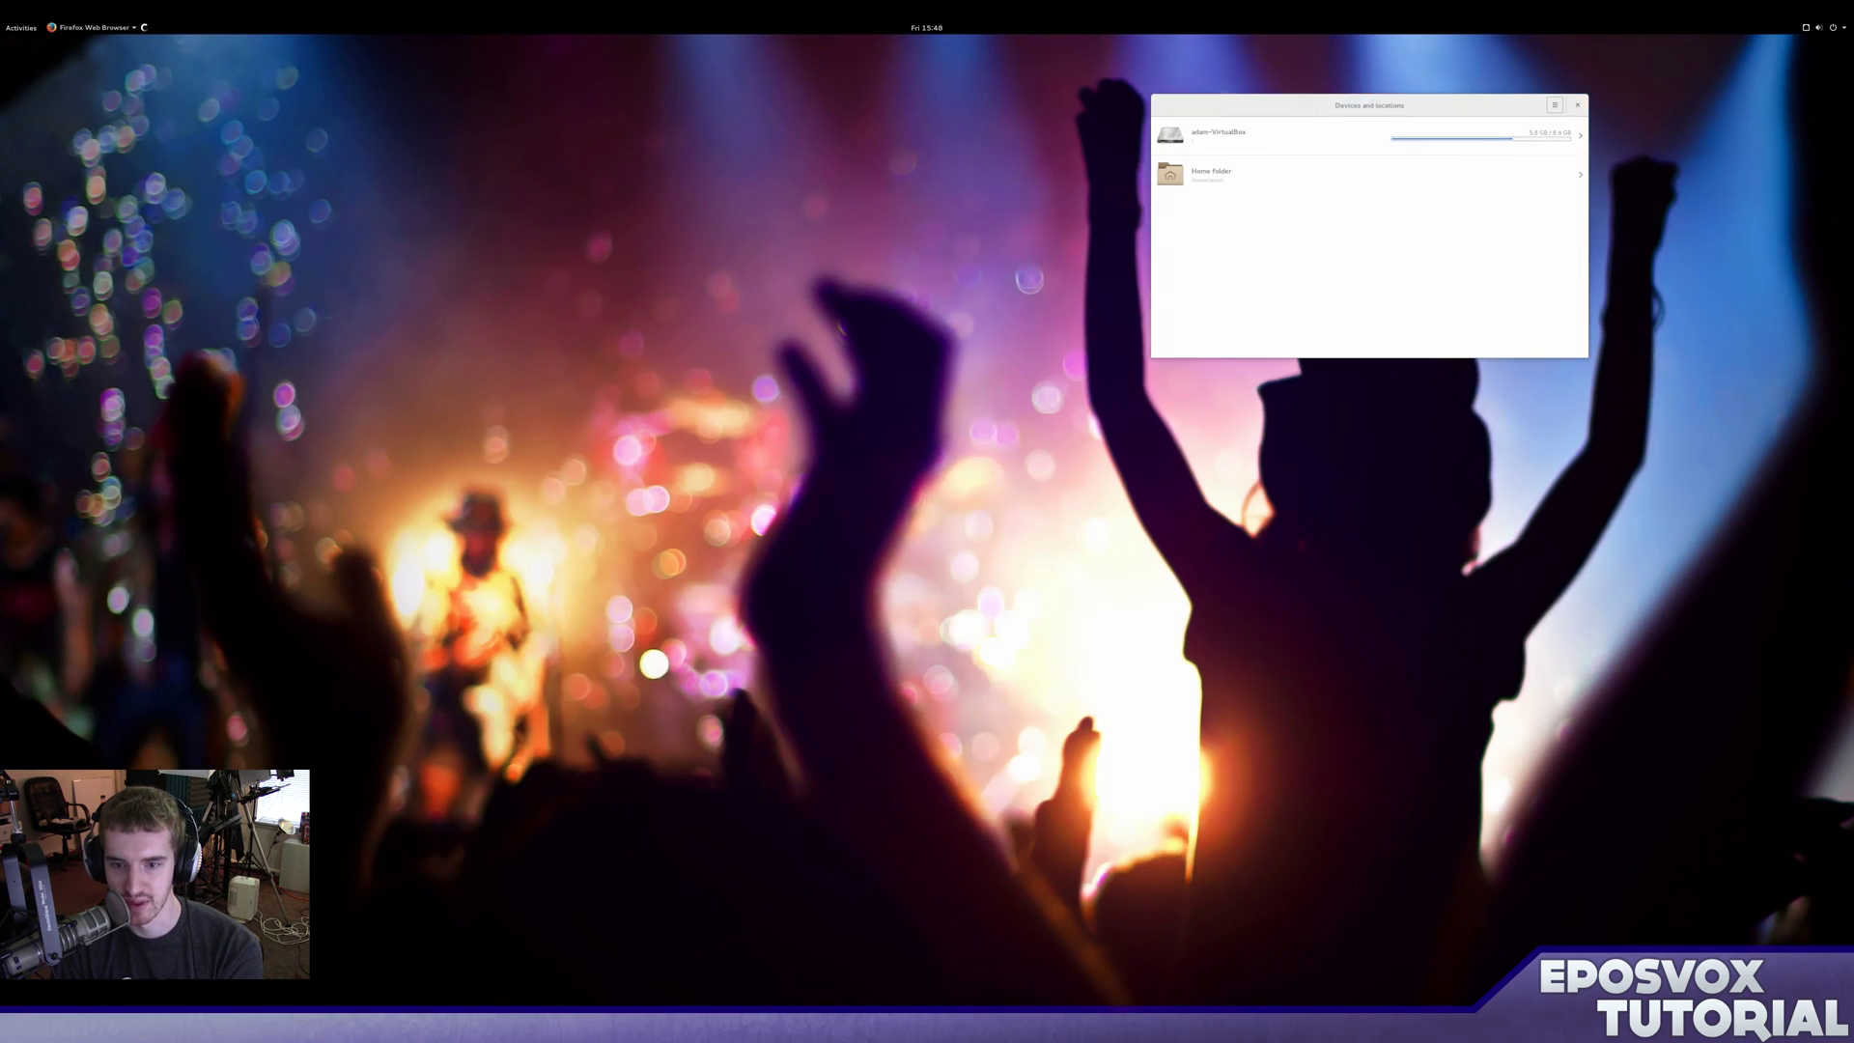
# - Check open windows in the overview and try the Empathy Contact List application menu
pyautogui.click(23, 27)
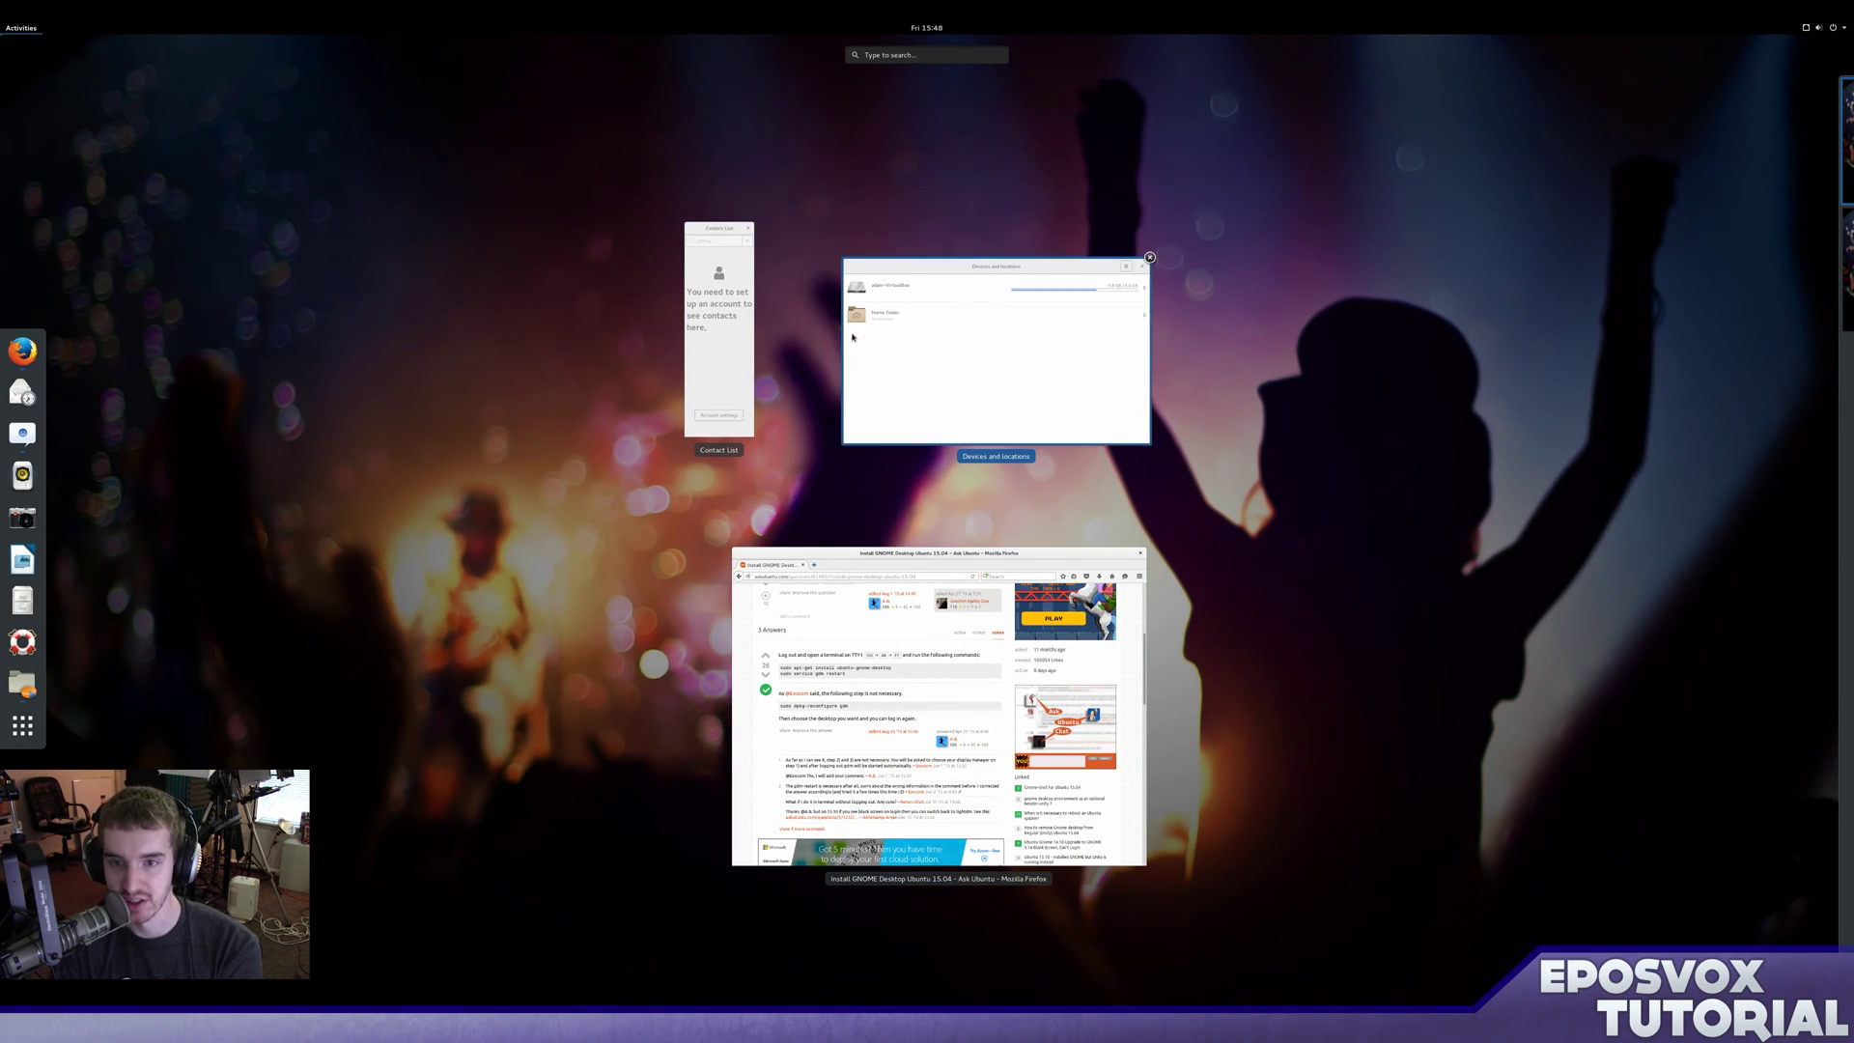
pyautogui.click(718, 326)
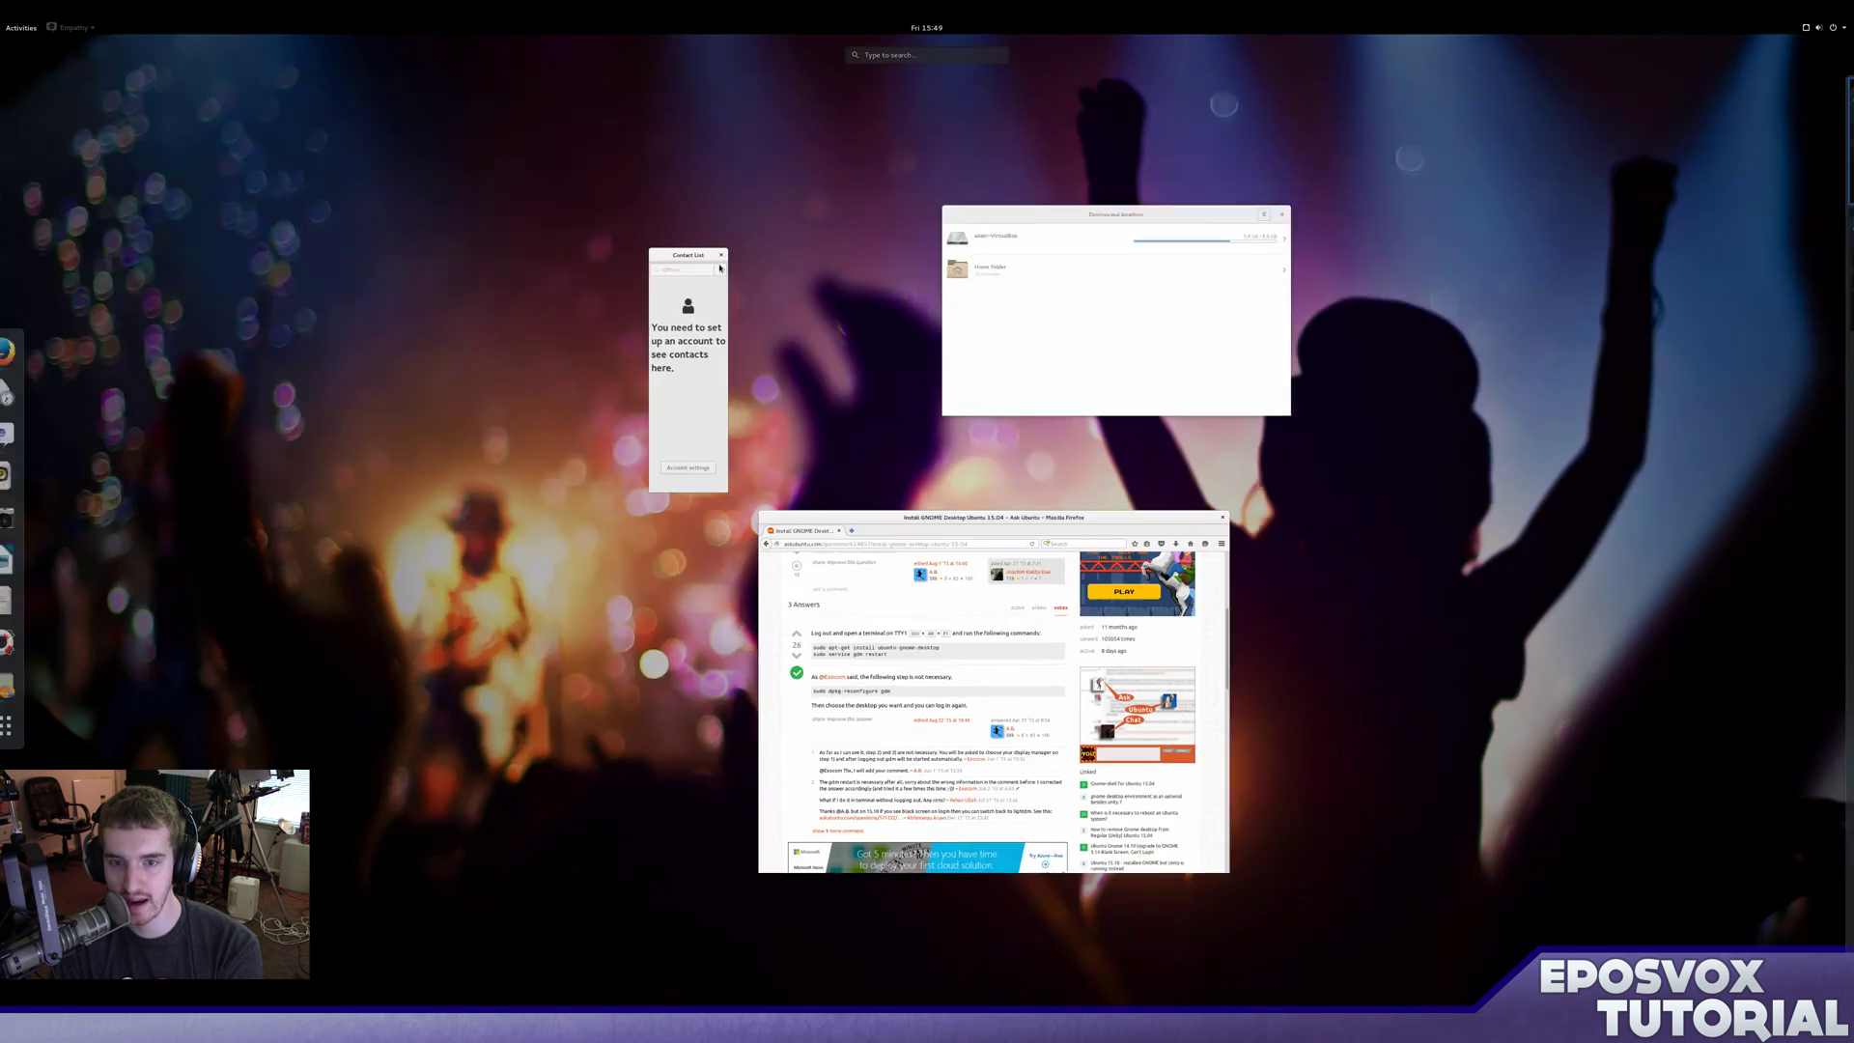
pyautogui.click(74, 26)
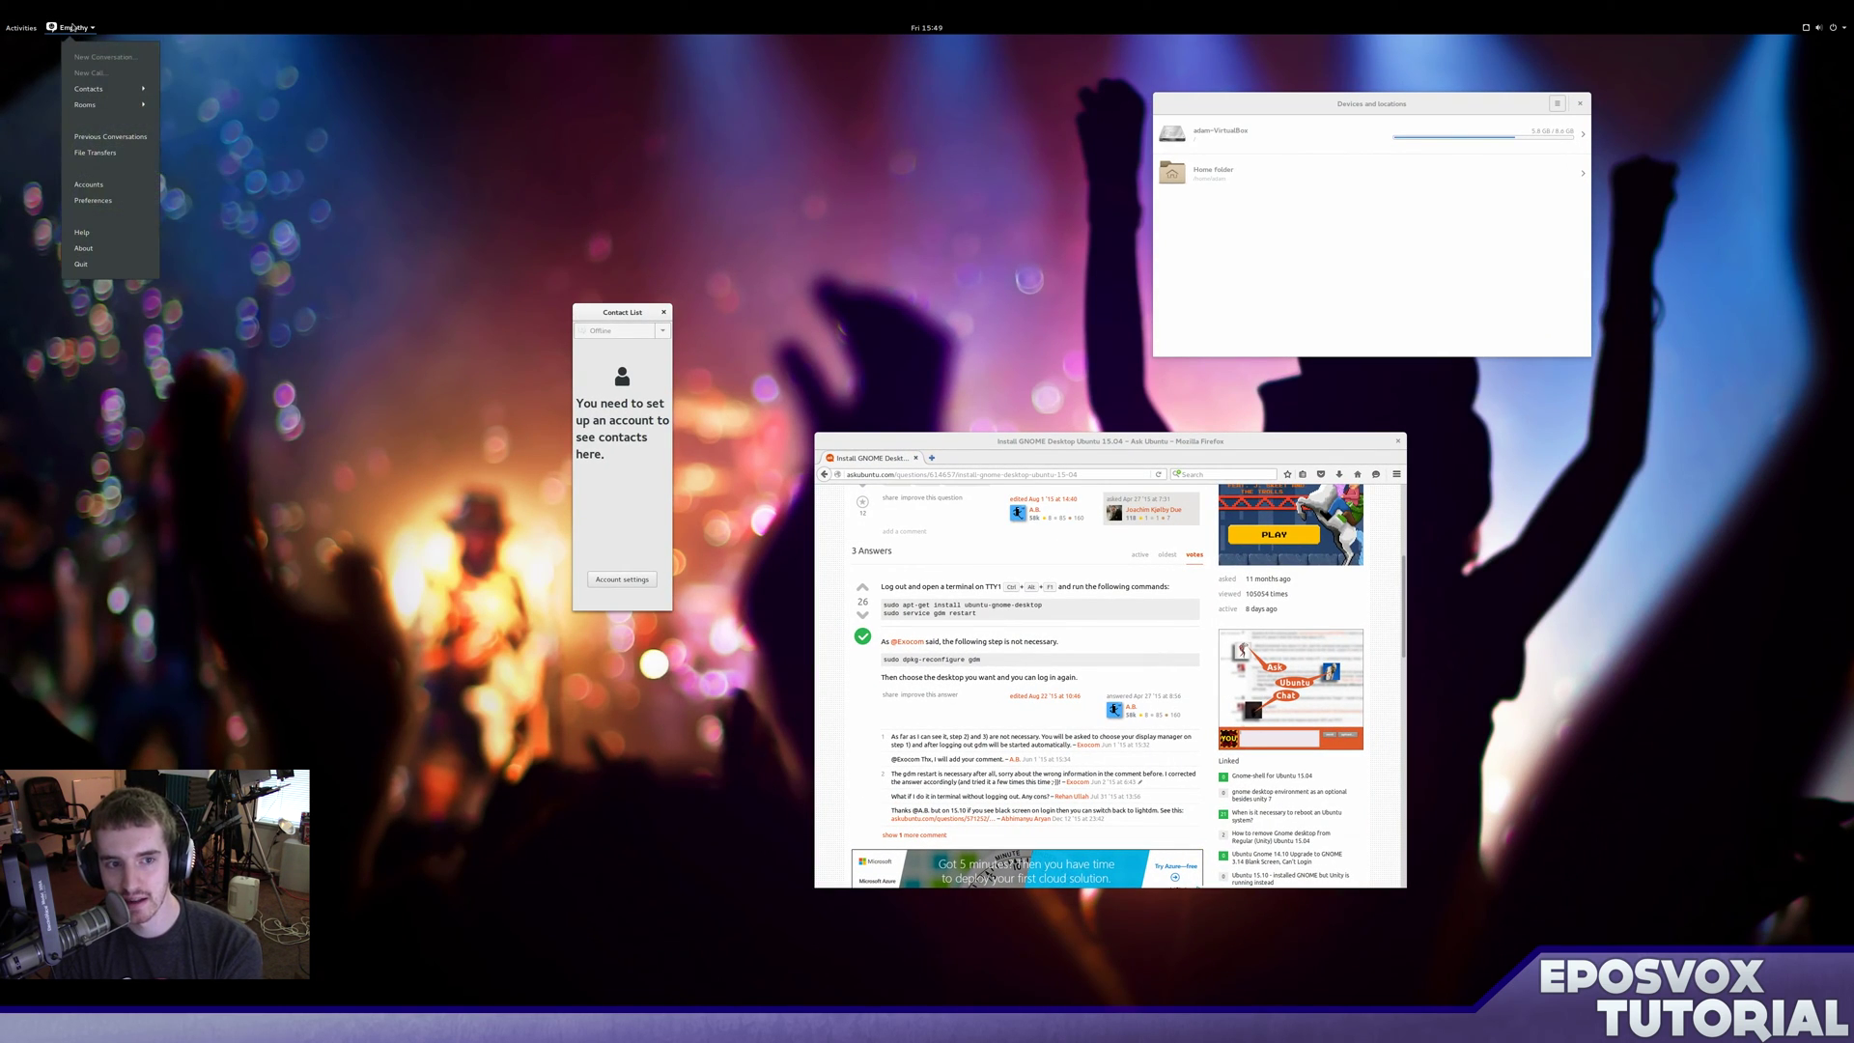
pyautogui.click(1153, 208)
# - Try the Disk Usage Analyzer and Firefox app menus, then move Firefox to the upper left
pyautogui.click(94, 28)
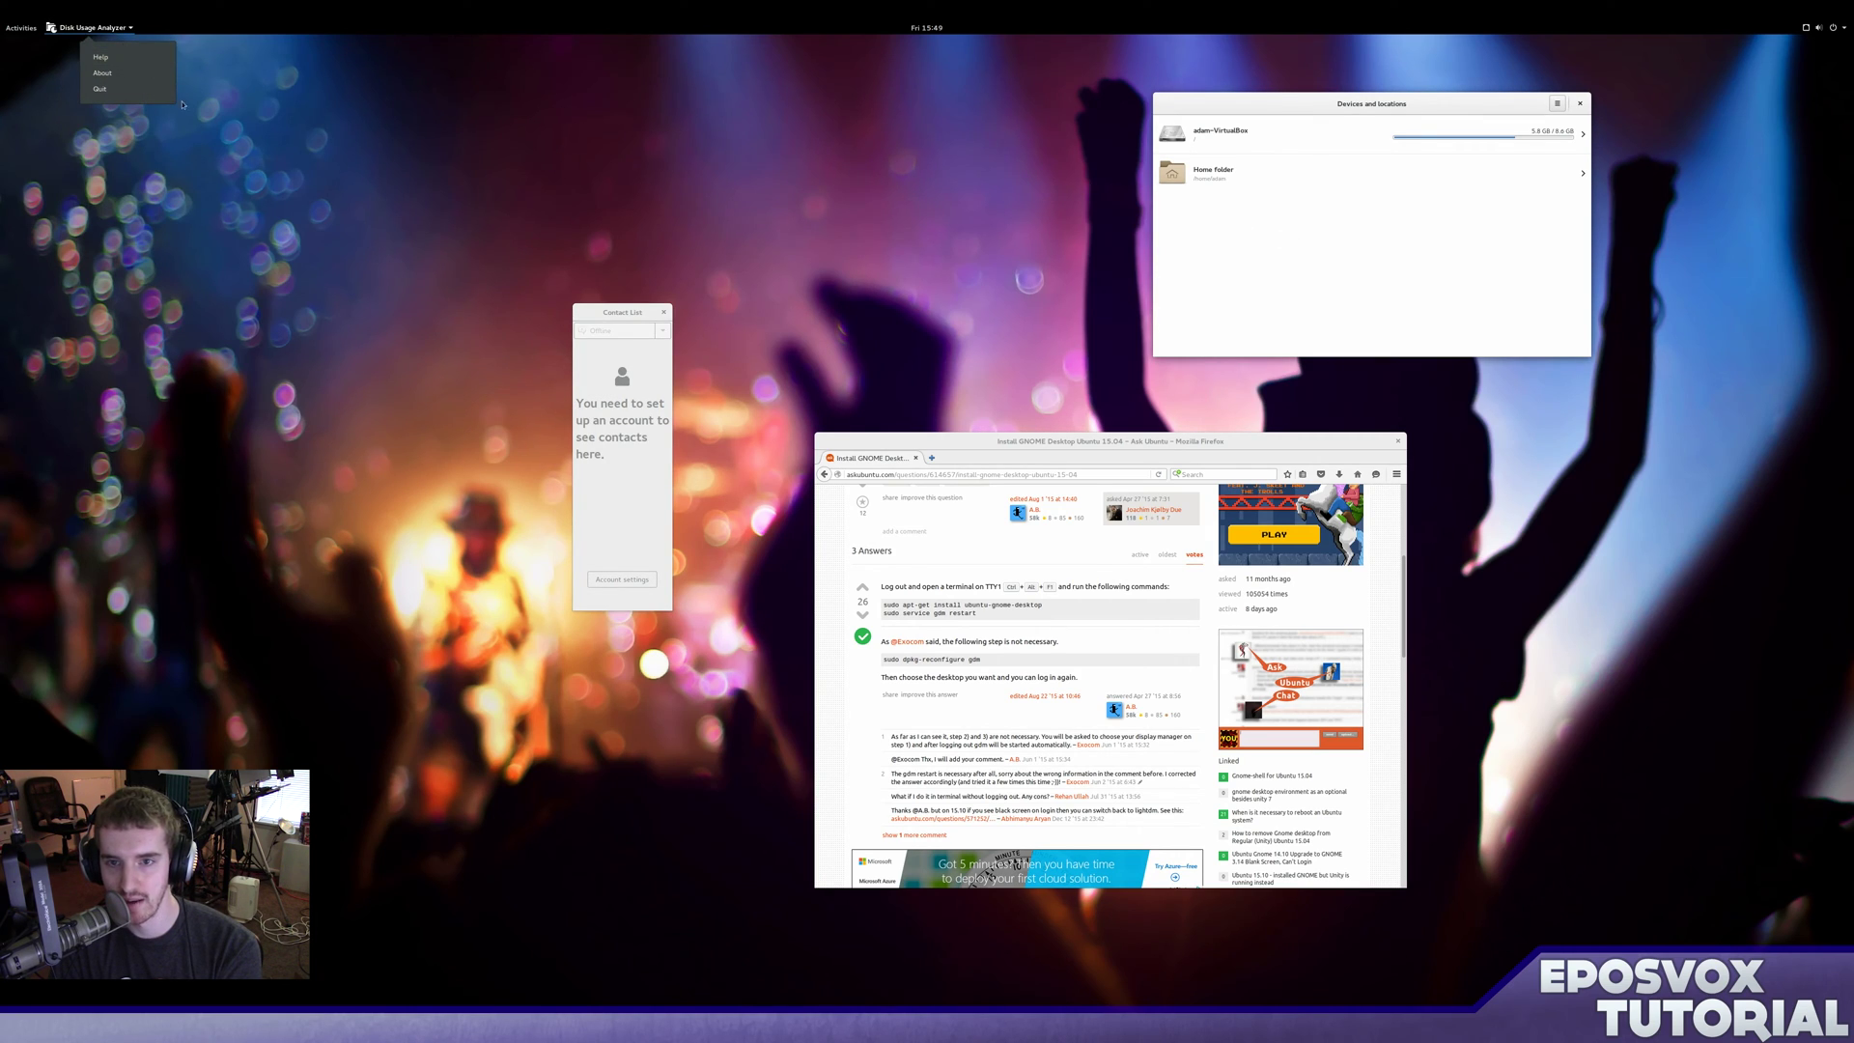
pyautogui.click(1014, 653)
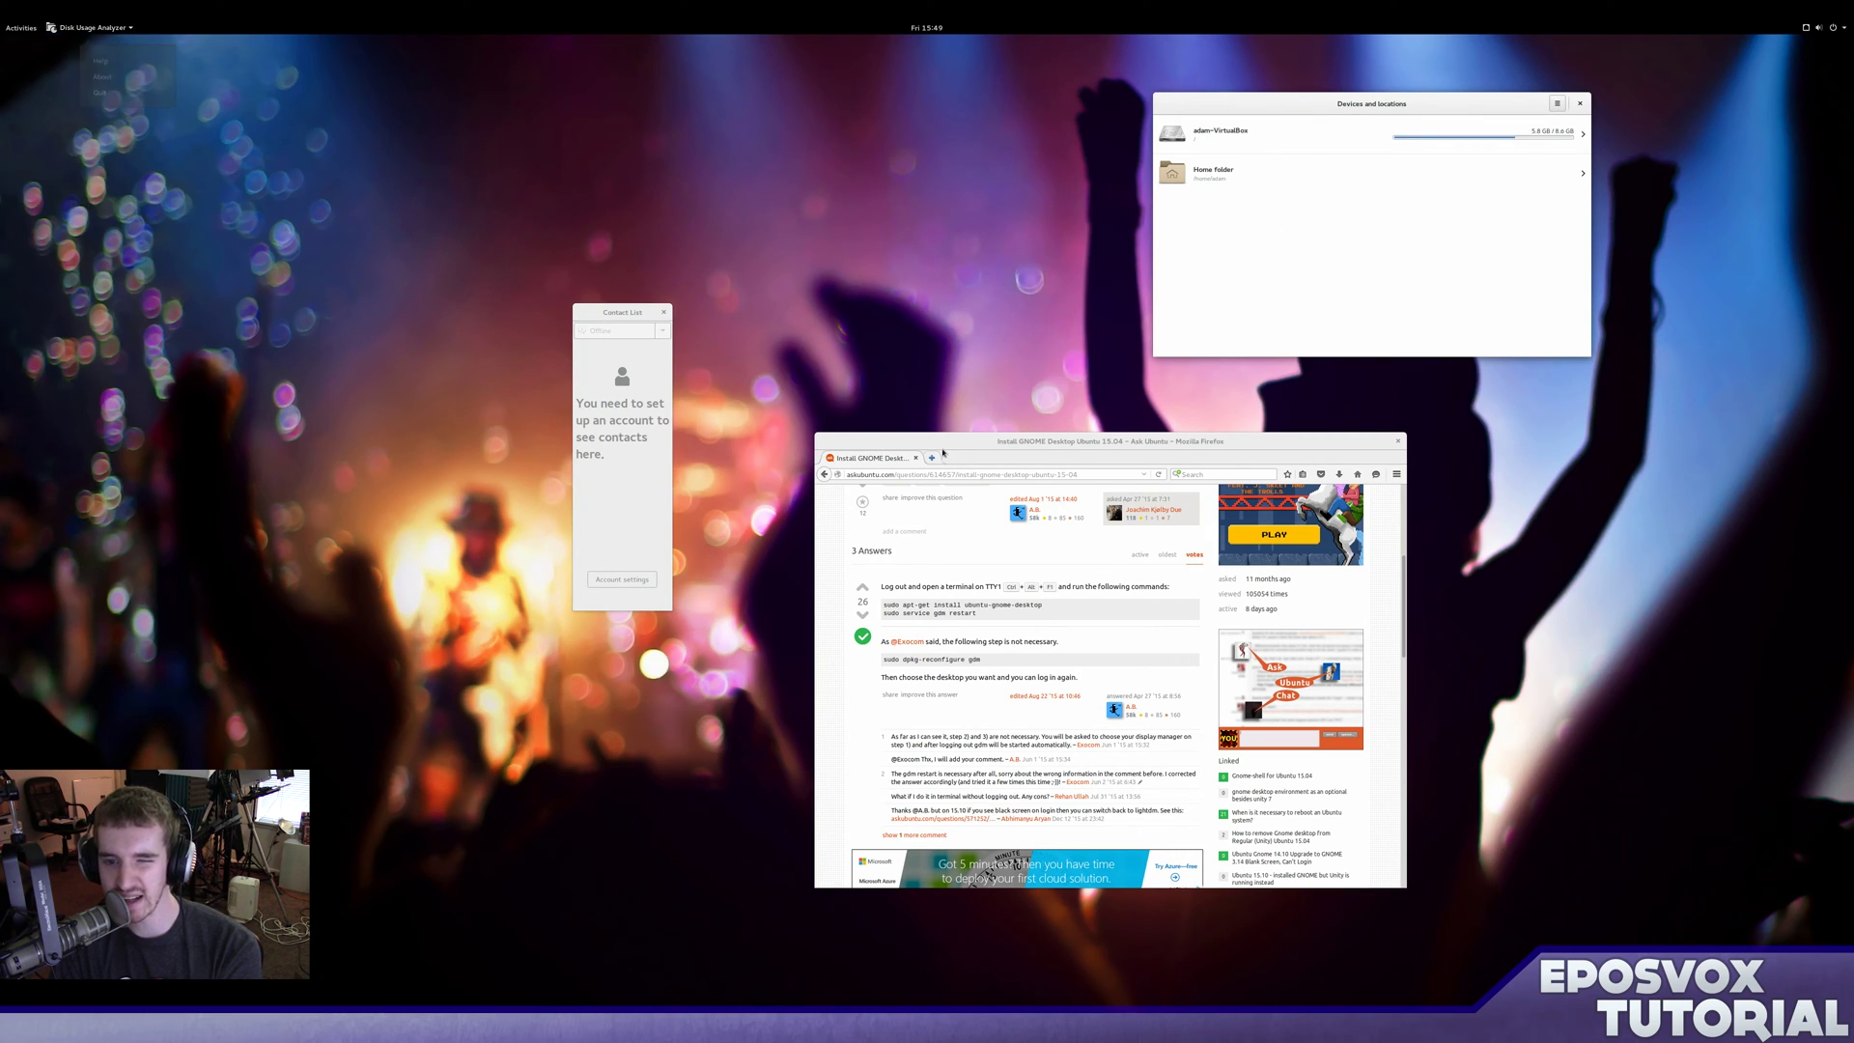
pyautogui.click(90, 28)
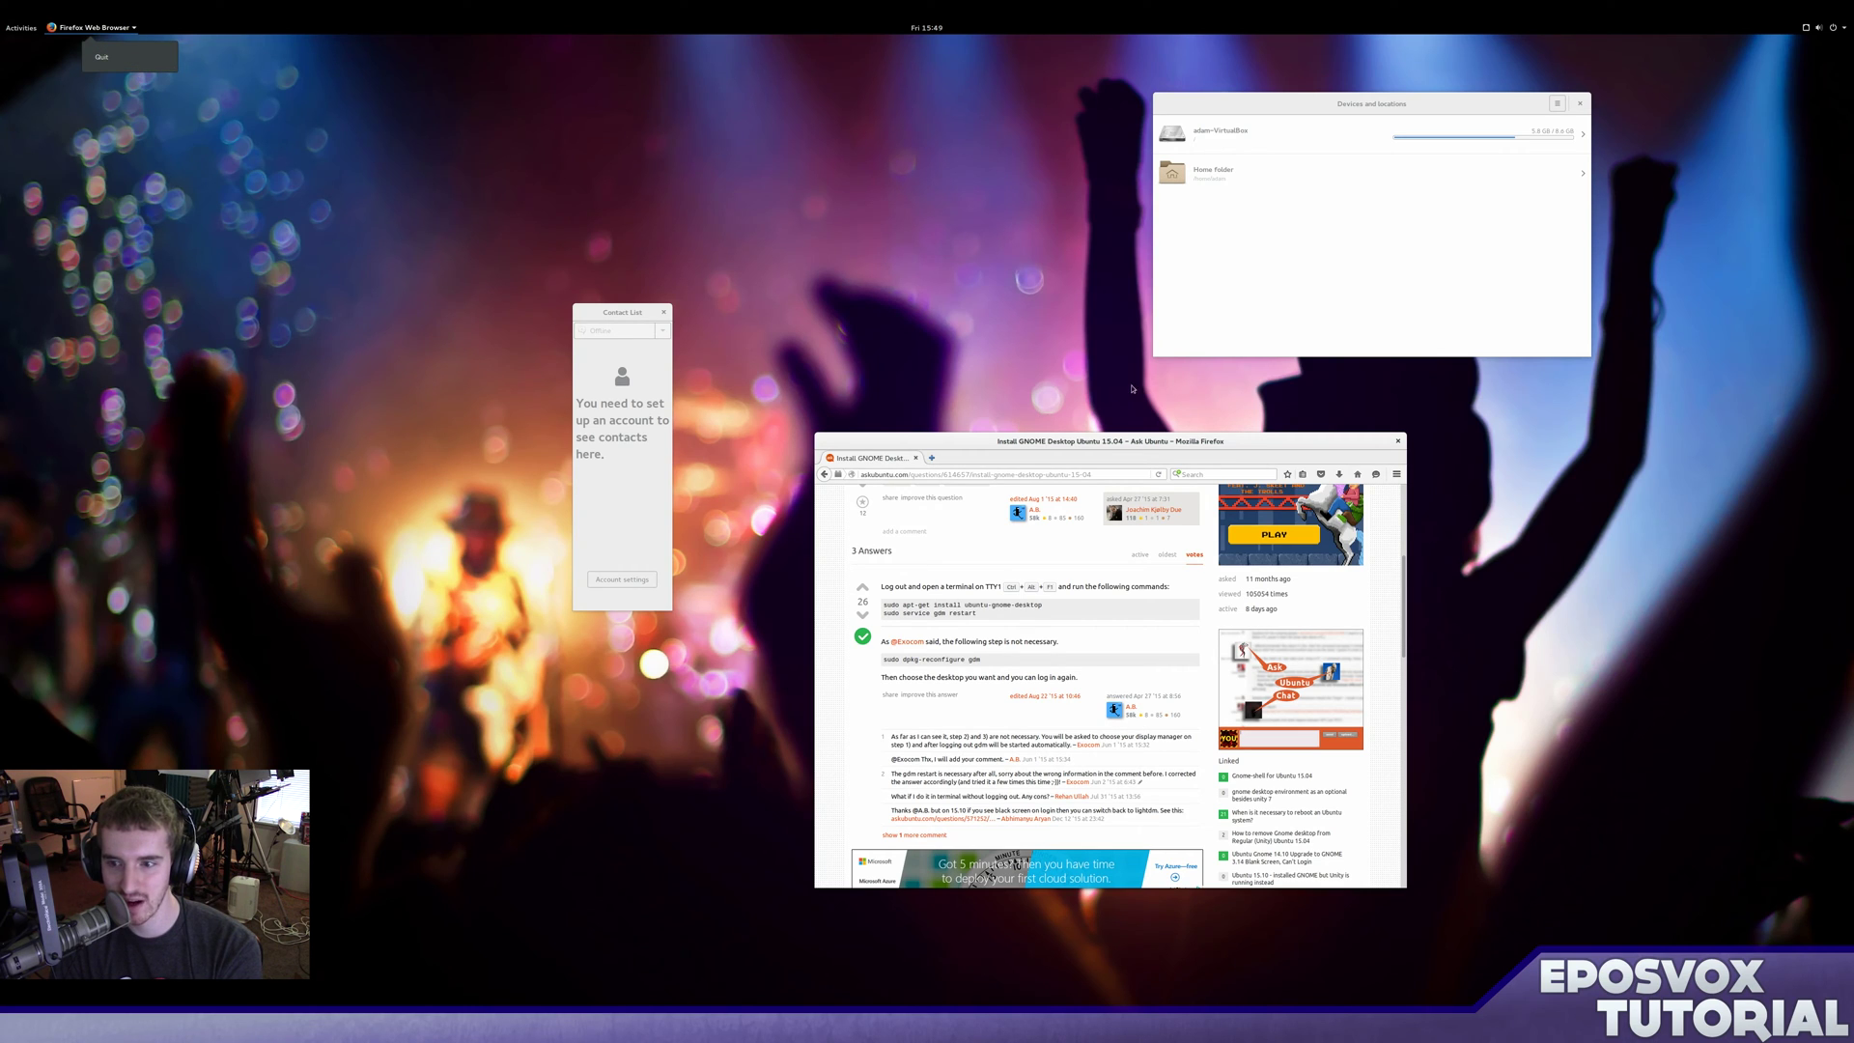
pyautogui.moveTo(1075, 439); pyautogui.dragTo(412, 299)
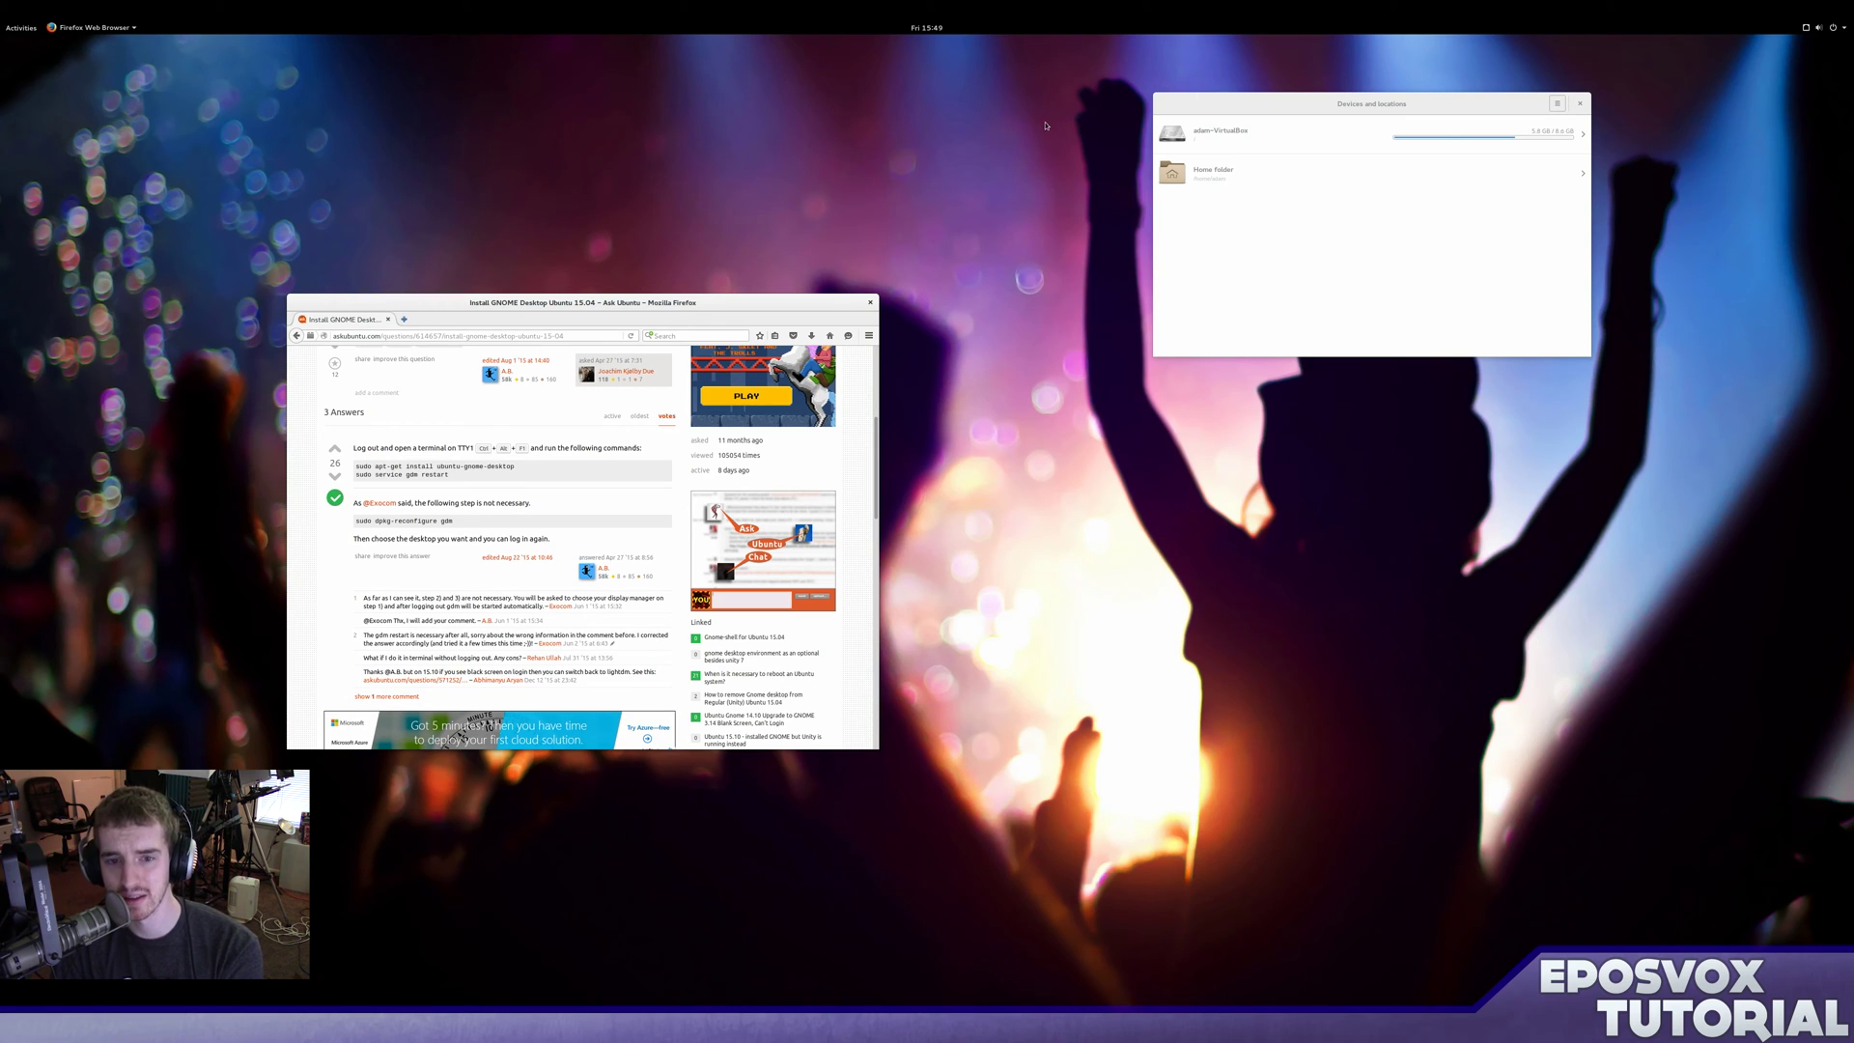
# - Log out through the system menu's user submenu and bring up the GDM password prompt
pyautogui.click(1839, 28)
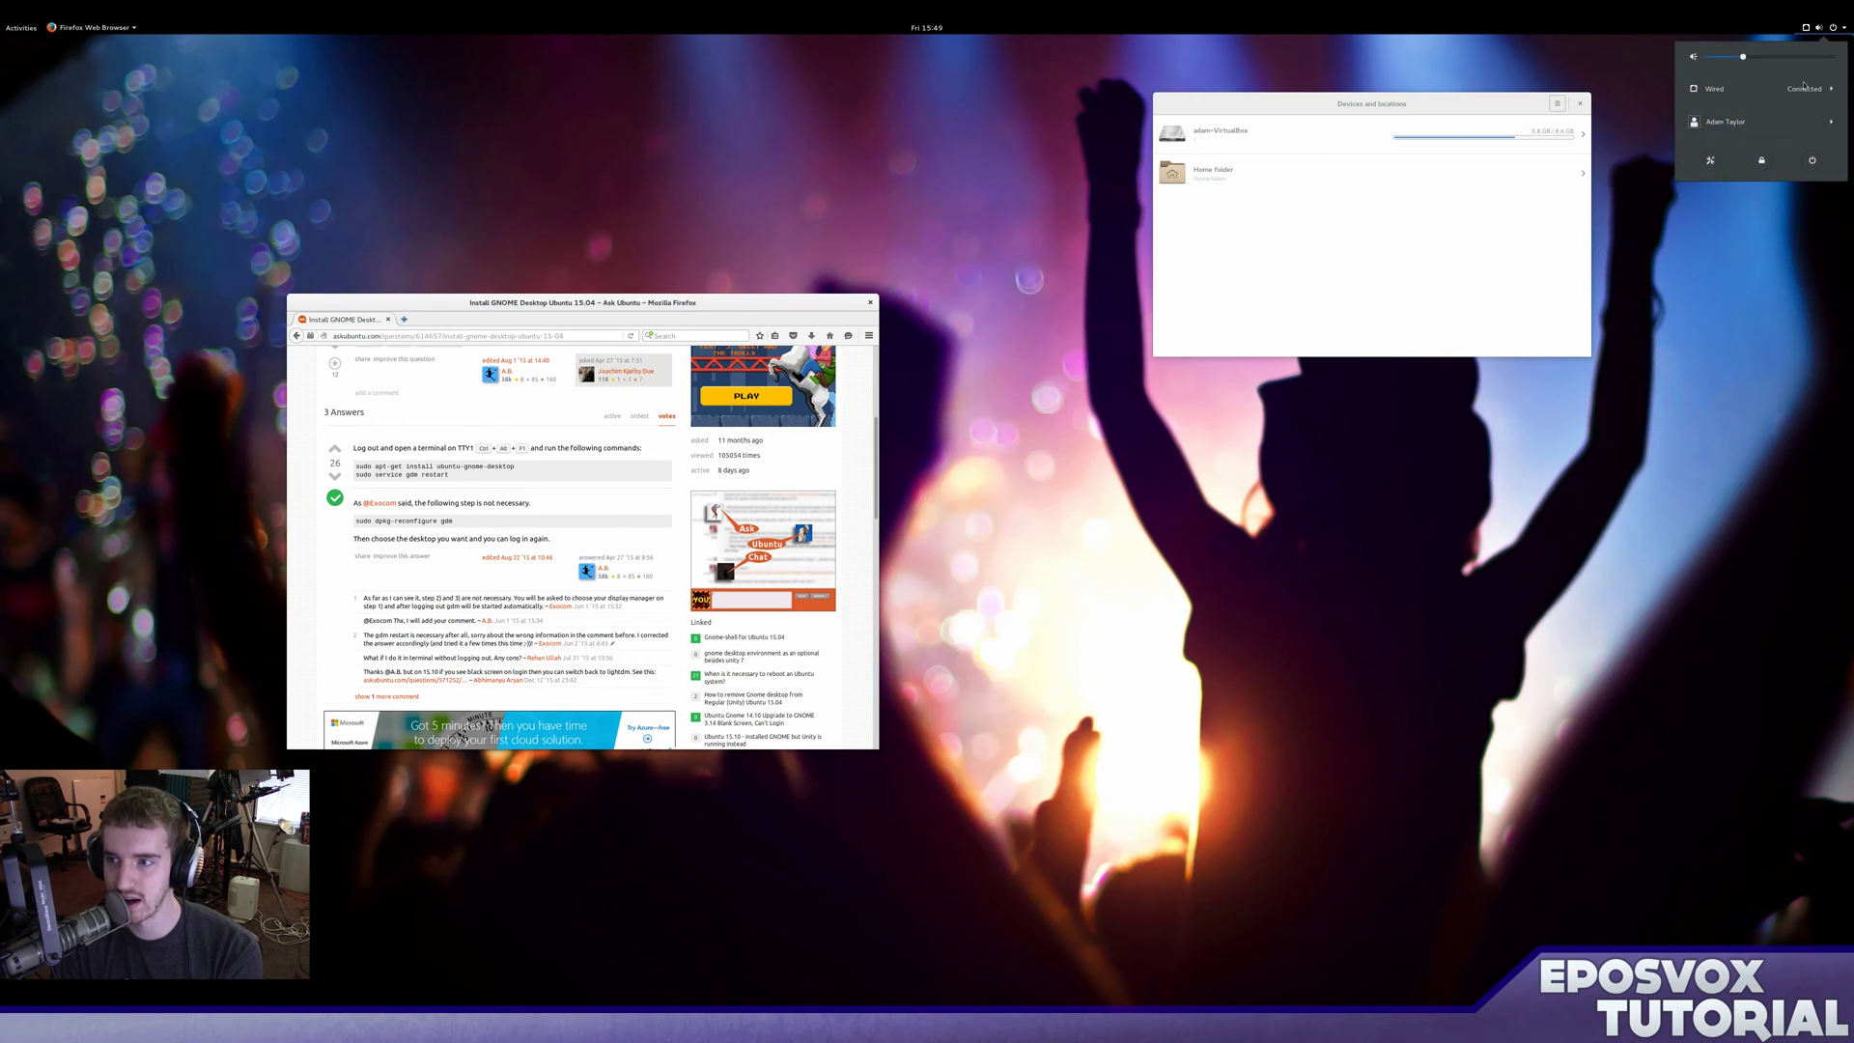
pyautogui.click(1760, 121)
pyautogui.click(1720, 139)
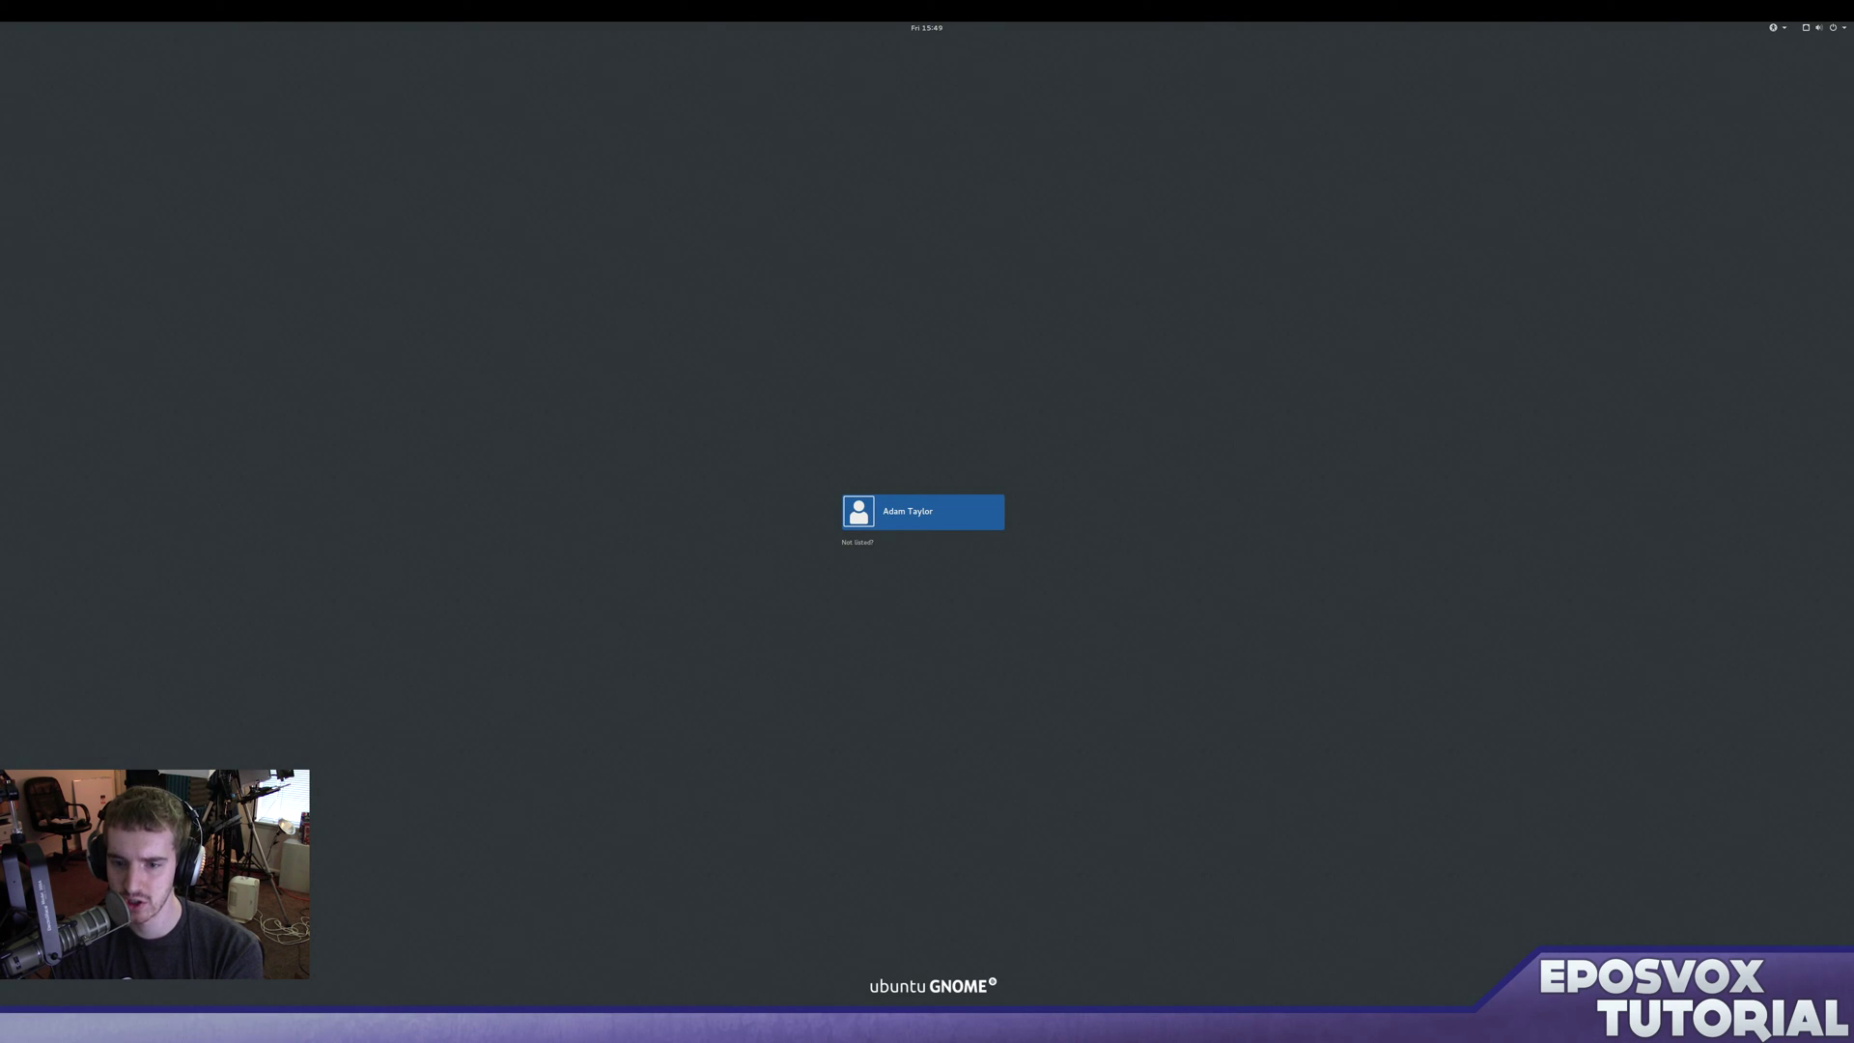
pyautogui.press('Return')
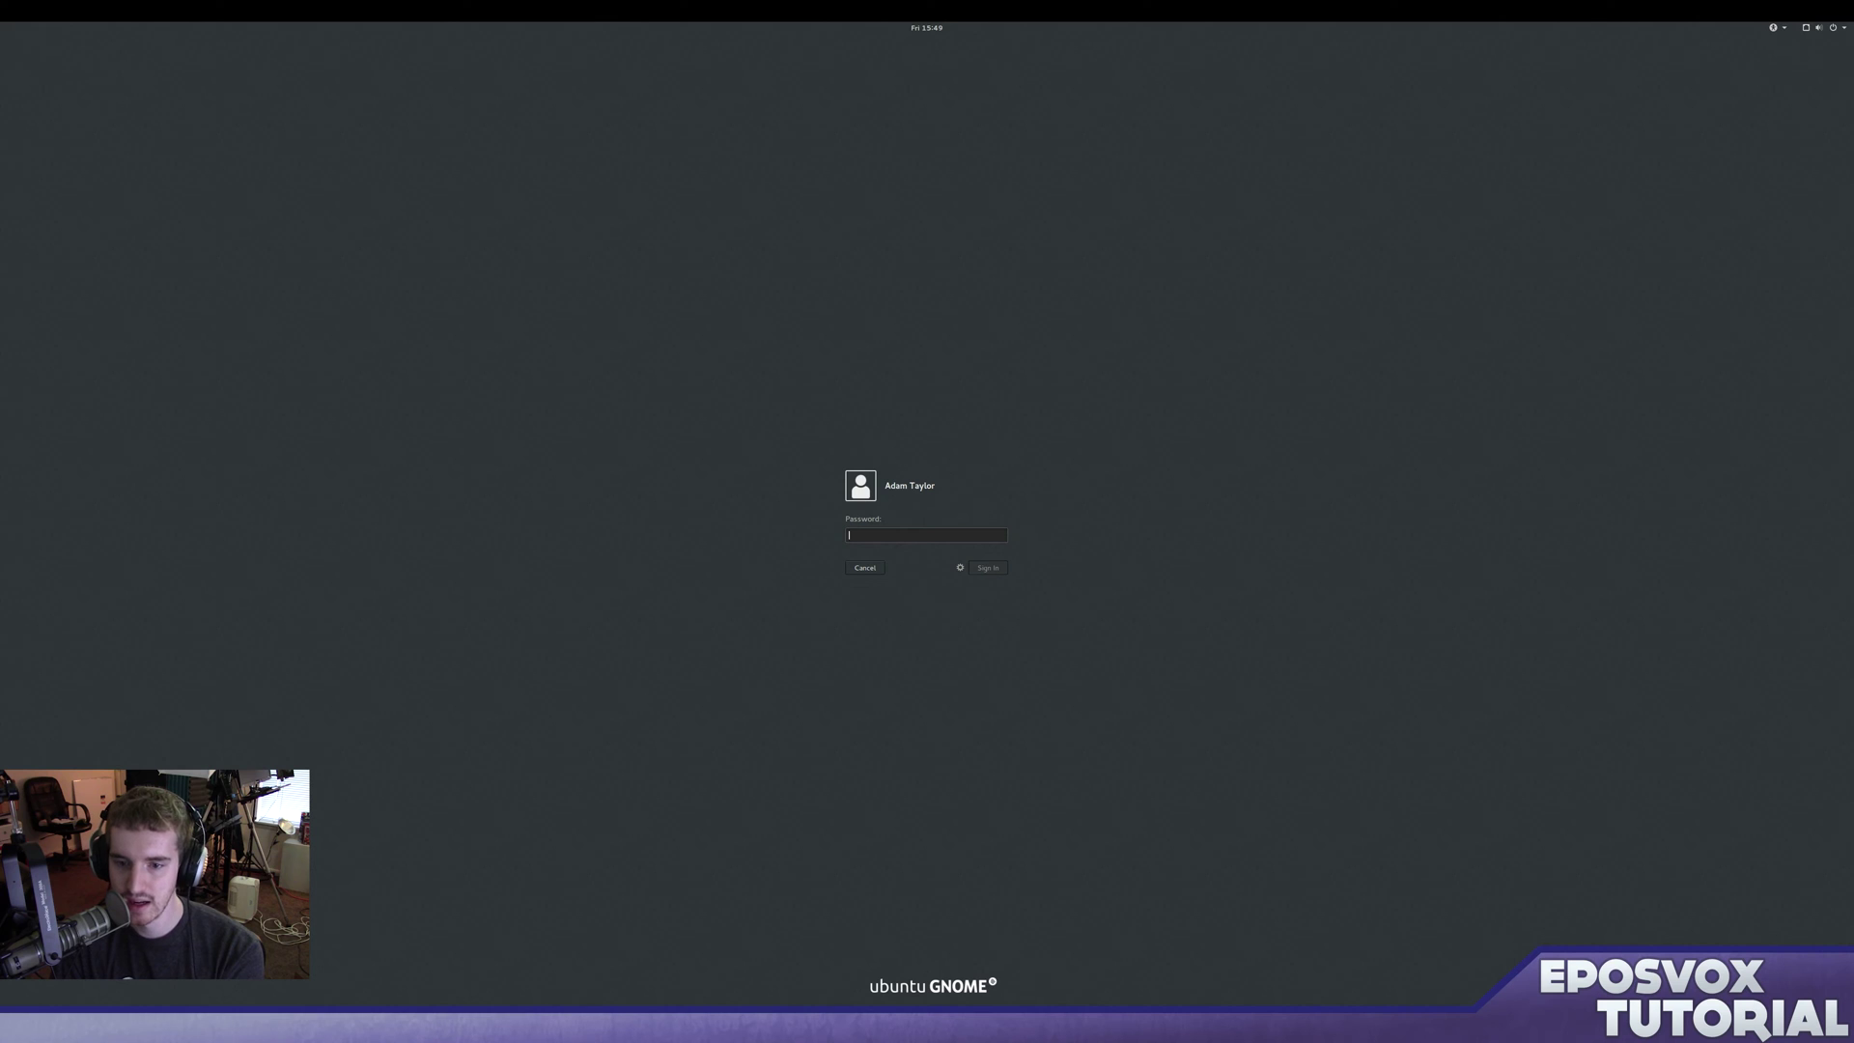